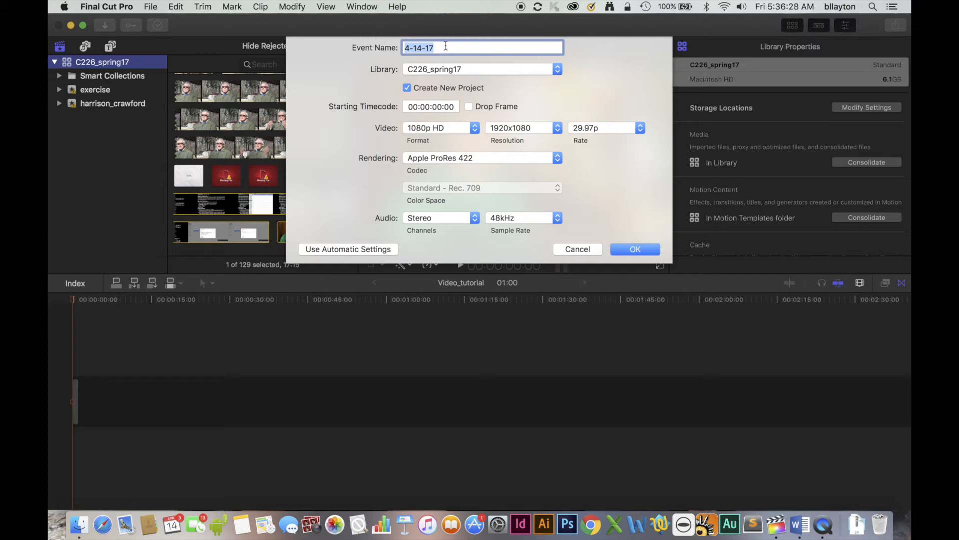
# Step: Create the event players_pub_jazz_jam in the C226_spring17 library, including a new 1080p HD, 1920x1080, 29.97p project
pyautogui.write('players_pub_jazz_jam')
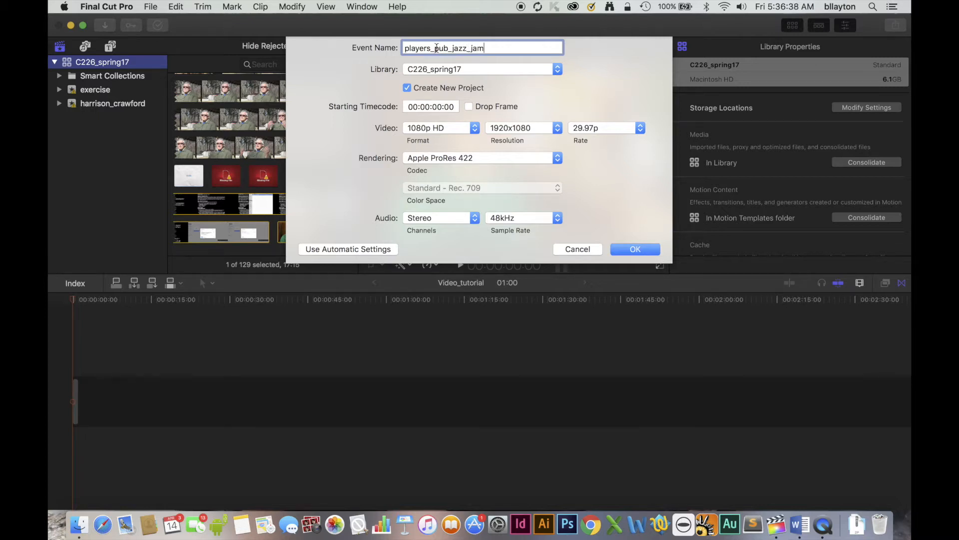
pyautogui.click(408, 89)
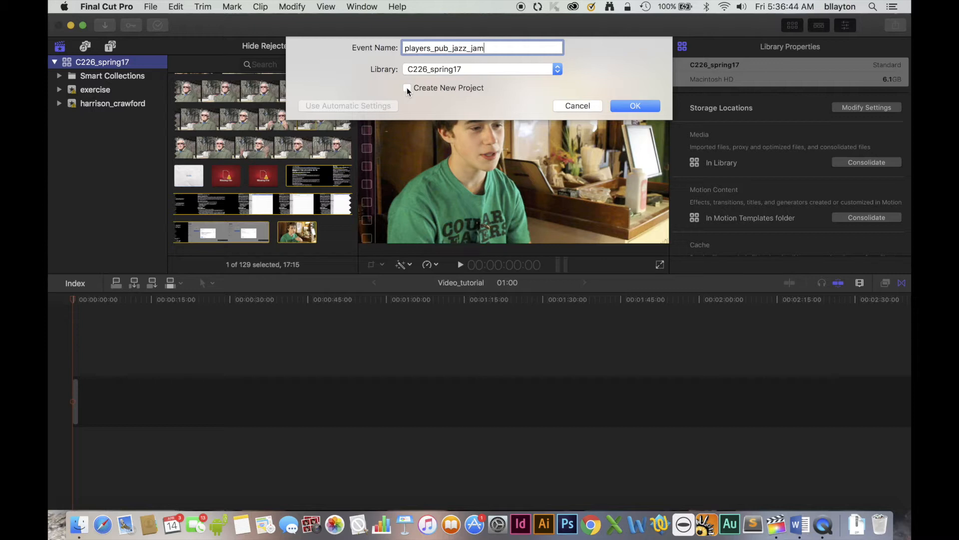
pyautogui.click(407, 88)
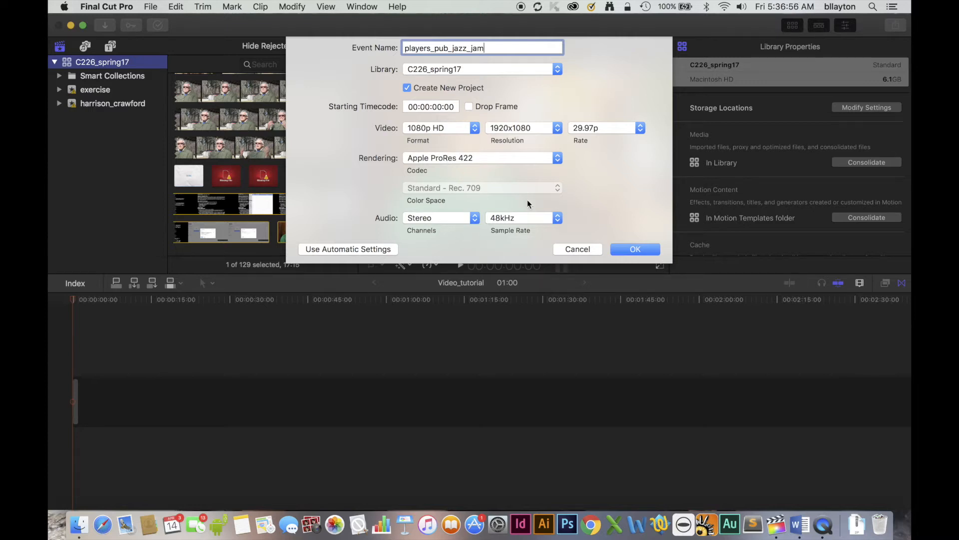
pyautogui.click(644, 250)
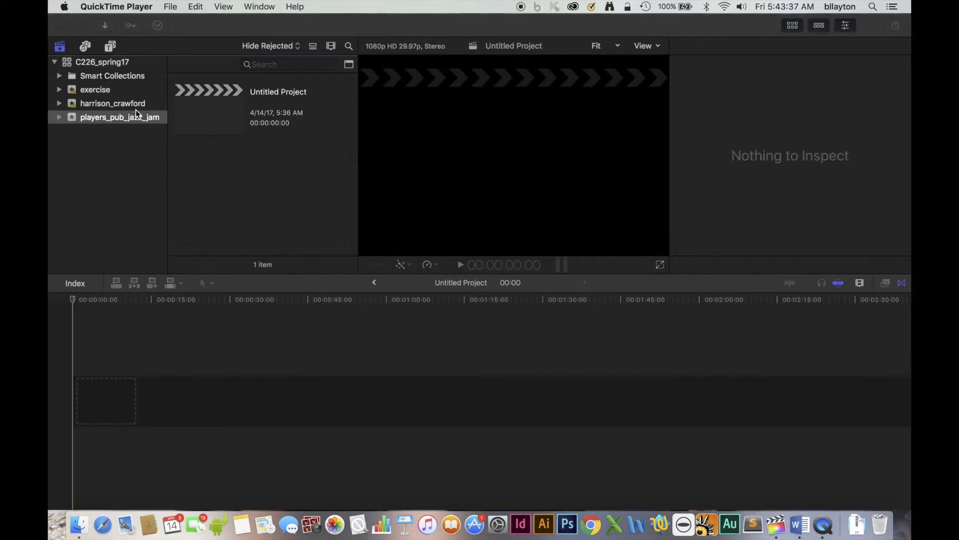
# Step: Open media import for the players_pub_jazz_jam event and select the players_pub_jazz_project folder on the Desktop
pyautogui.click(138, 120)
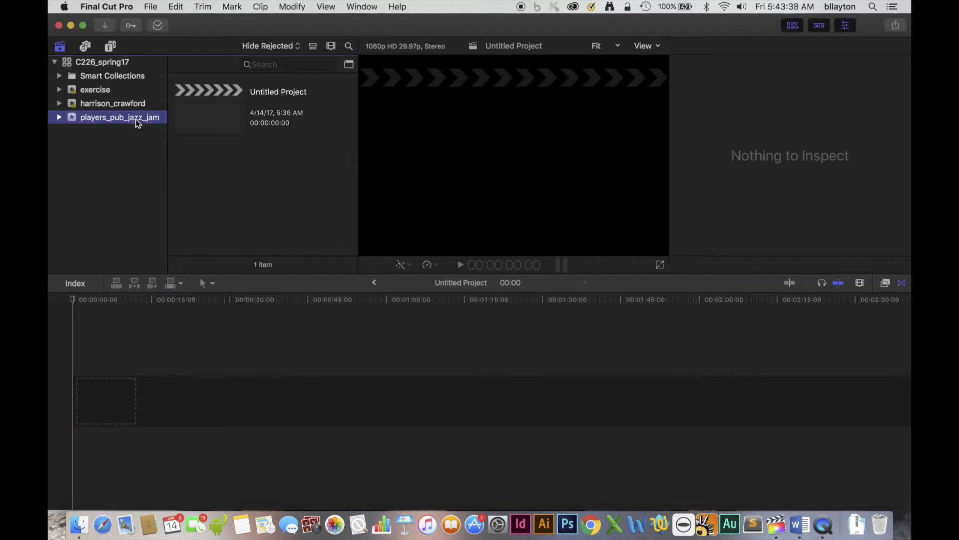
pyautogui.click(151, 6)
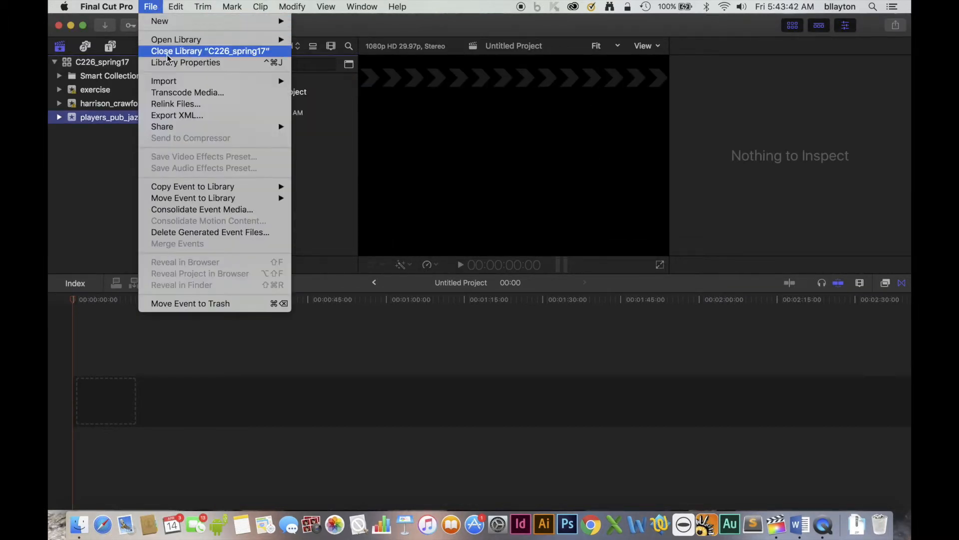
pyautogui.moveTo(168, 80)
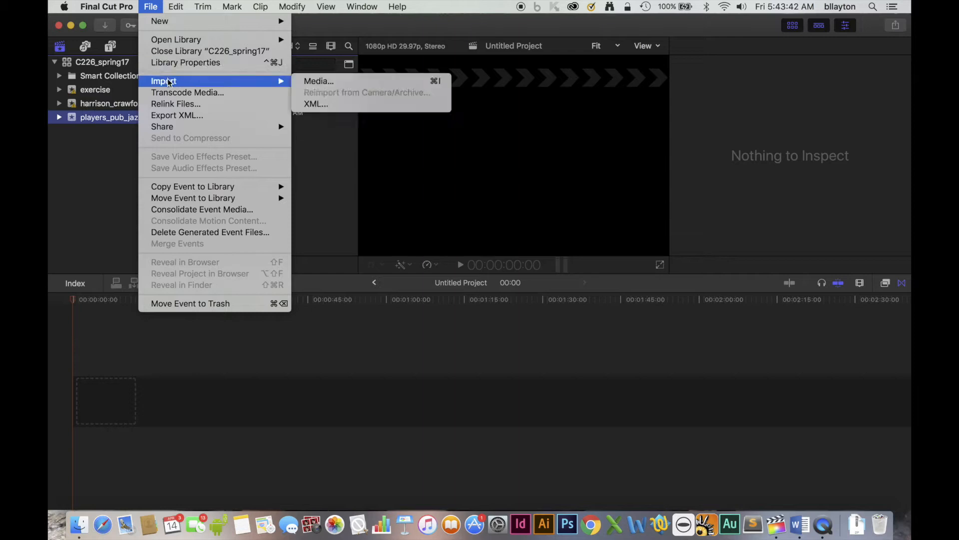
pyautogui.click(336, 84)
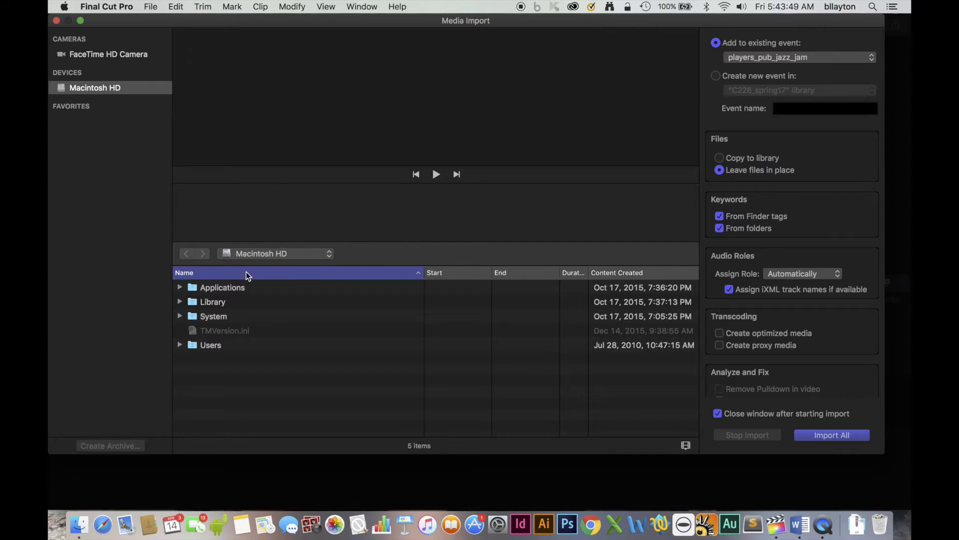
pyautogui.doubleClick(218, 345)
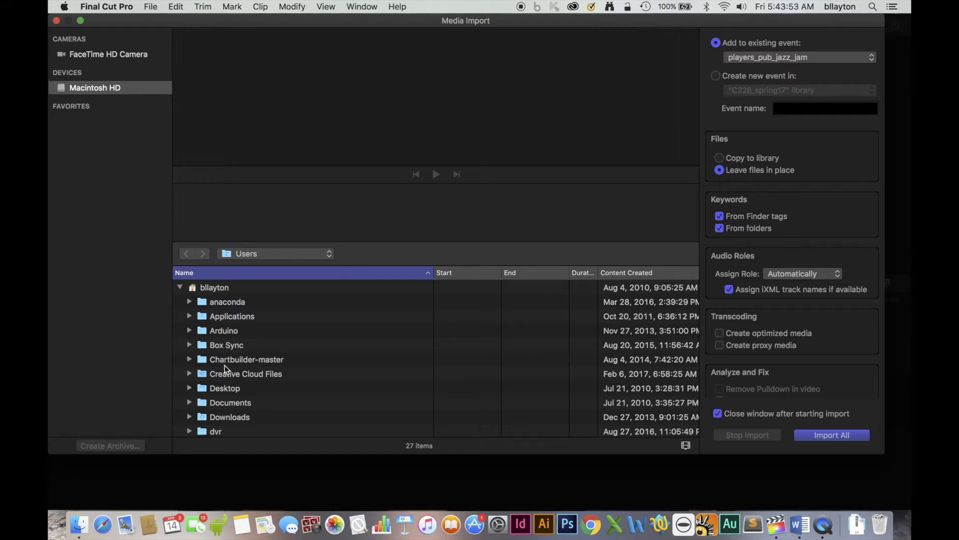
pyautogui.doubleClick(226, 388)
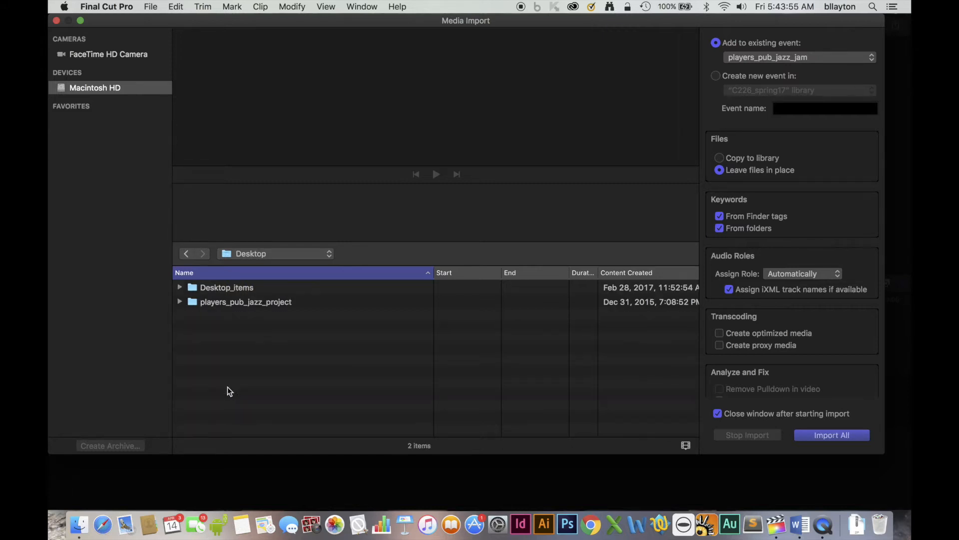
pyautogui.click(250, 301)
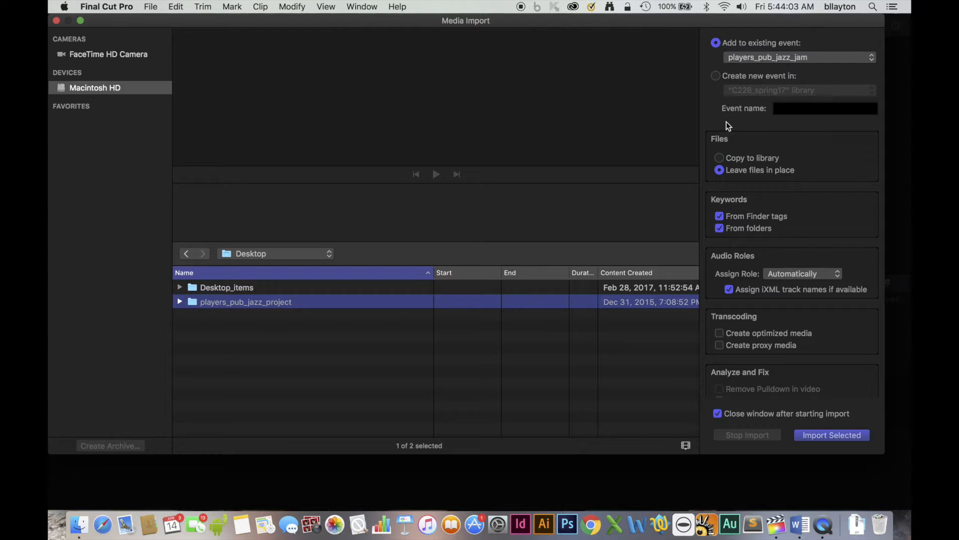
# Step: Import the selected folder into the existing event with files left in place, continuing with only the supported files
pyautogui.click(721, 158)
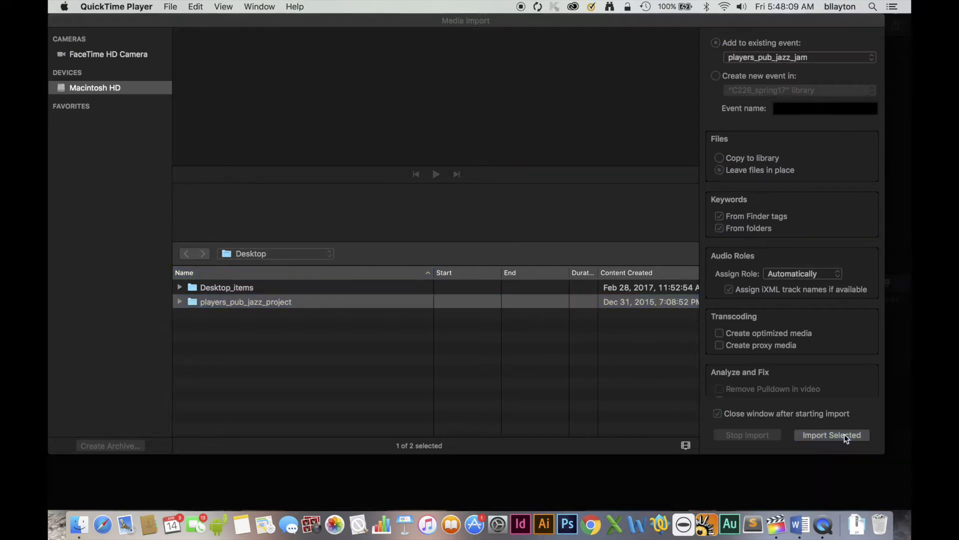
pyautogui.click(845, 434)
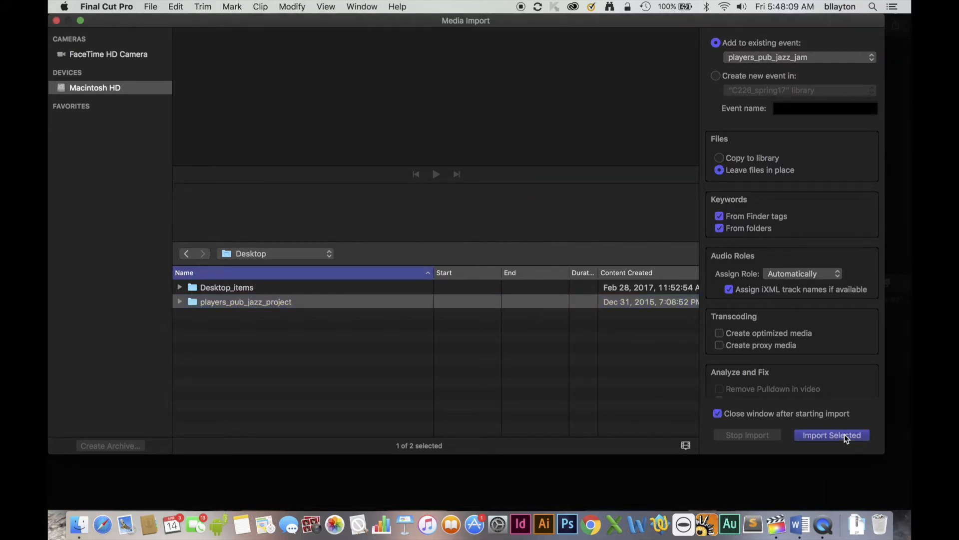
pyautogui.click(845, 434)
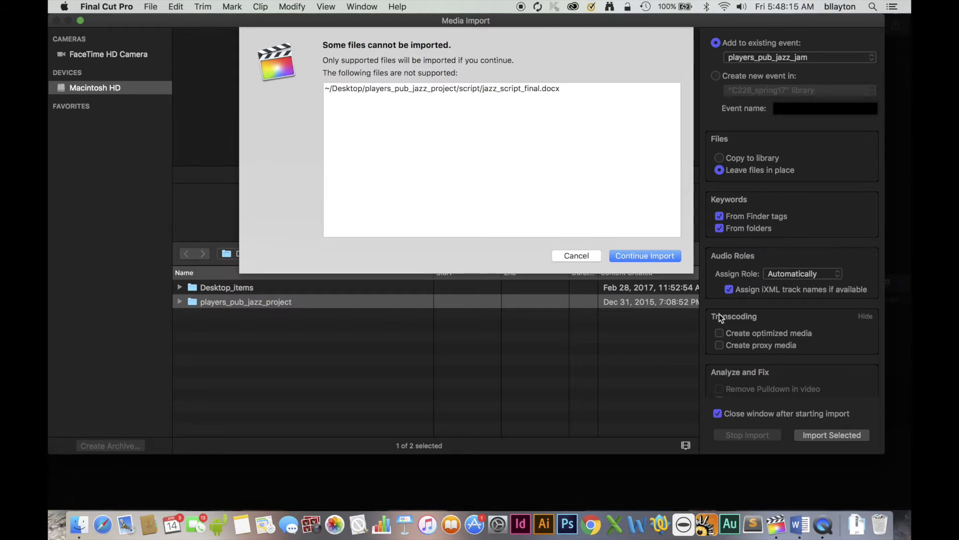
pyautogui.click(658, 255)
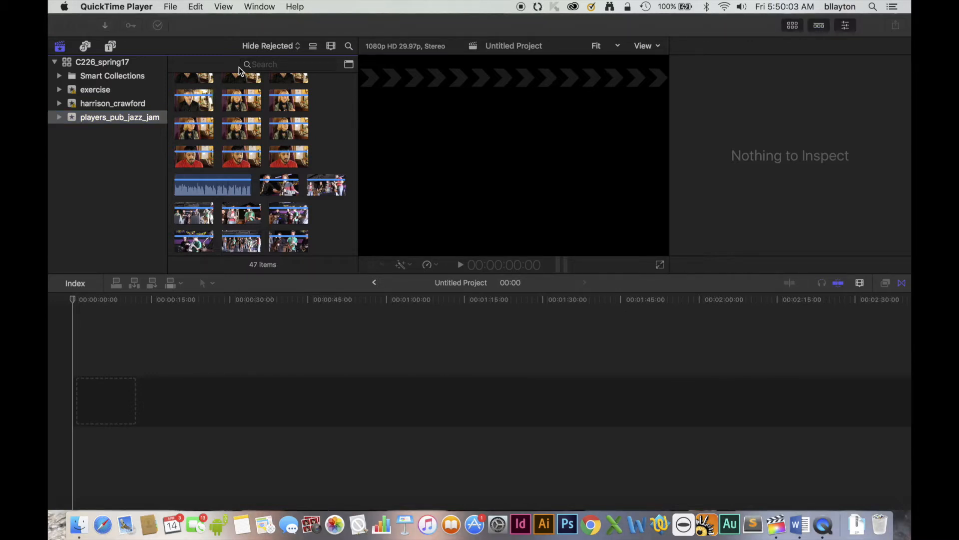
# Step: Switch the event's clip browser to list view
pyautogui.click(312, 49)
pyautogui.click(312, 49)
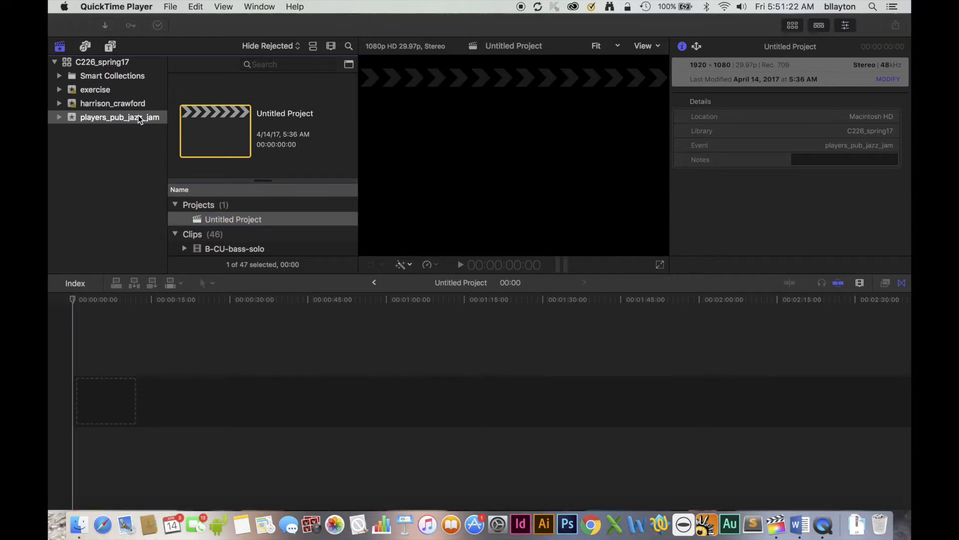
# Step: Create a project named "jazz project" in the players_pub_jazz_jam event with 1080p HD video at 29.97p and stereo 48kHz audio
pyautogui.click(139, 117)
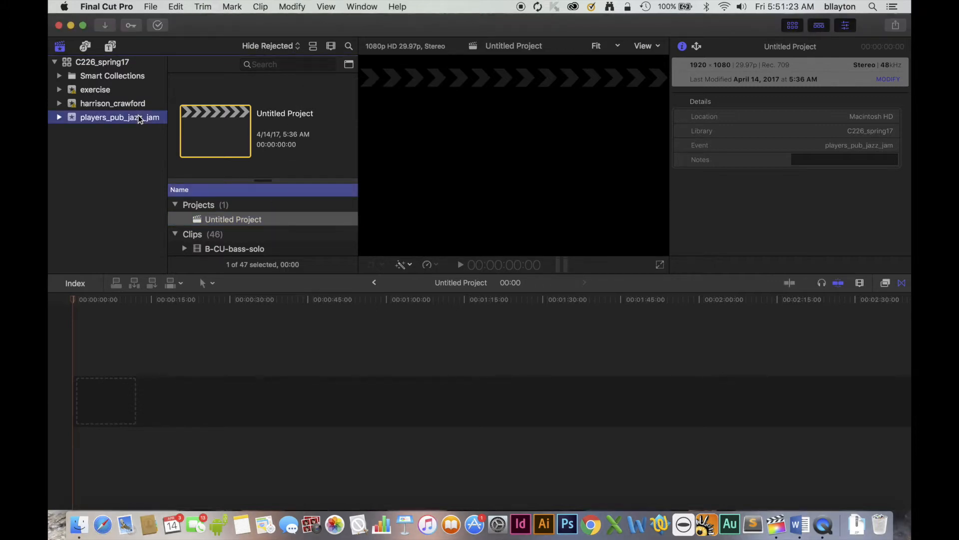
pyautogui.click(152, 6)
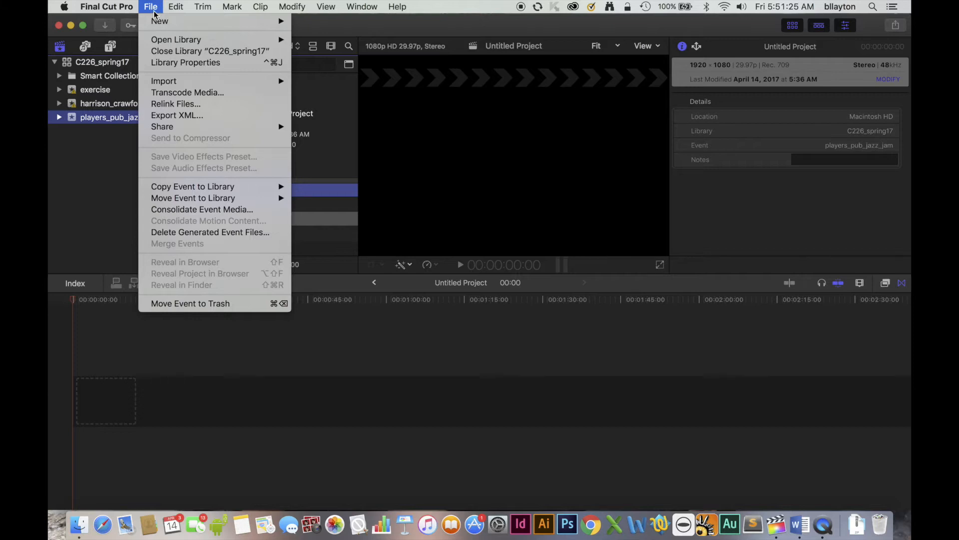
pyautogui.moveTo(159, 23)
pyautogui.click(310, 26)
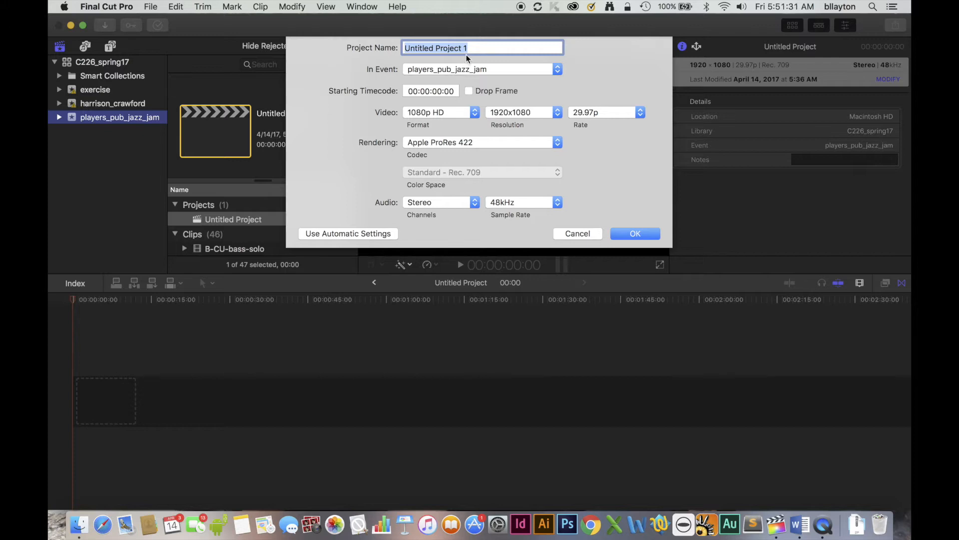
pyautogui.write('jazz p')
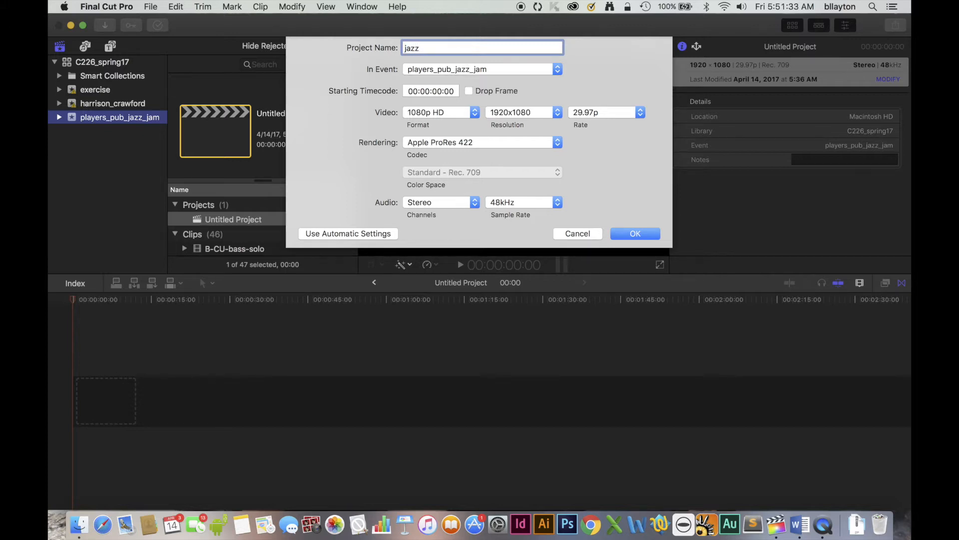
pyautogui.write('roject')
pyautogui.click(619, 235)
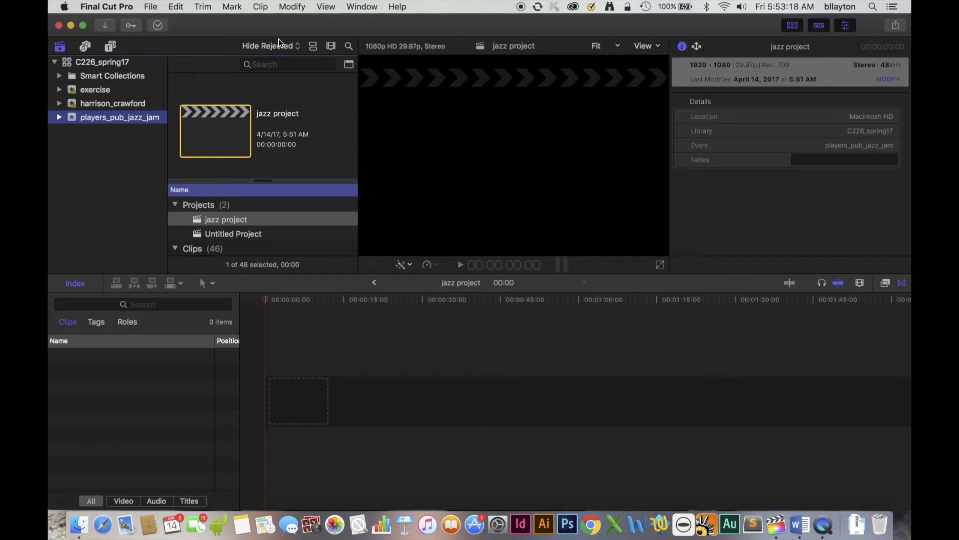
# Step: Reset the window layout to the Default workspace
pyautogui.click(353, 6)
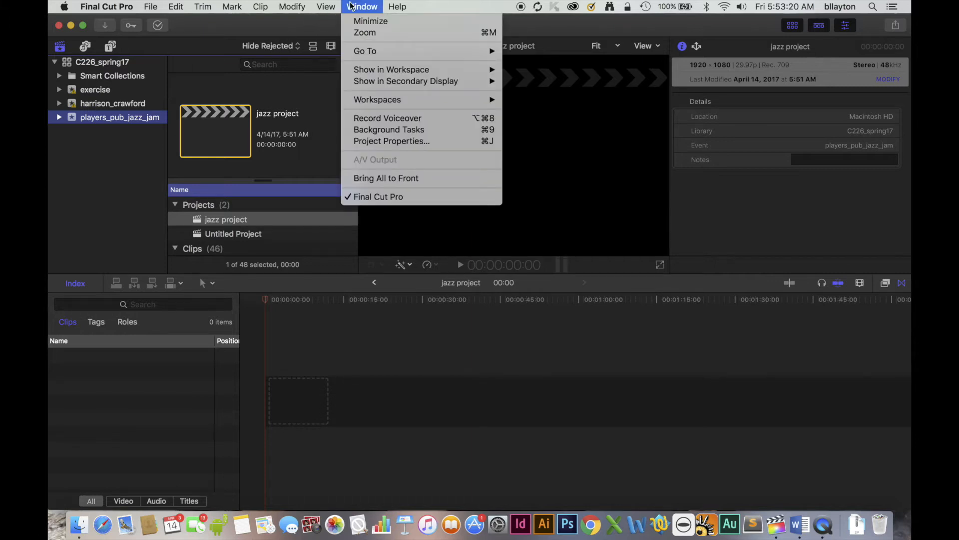
pyautogui.moveTo(383, 103)
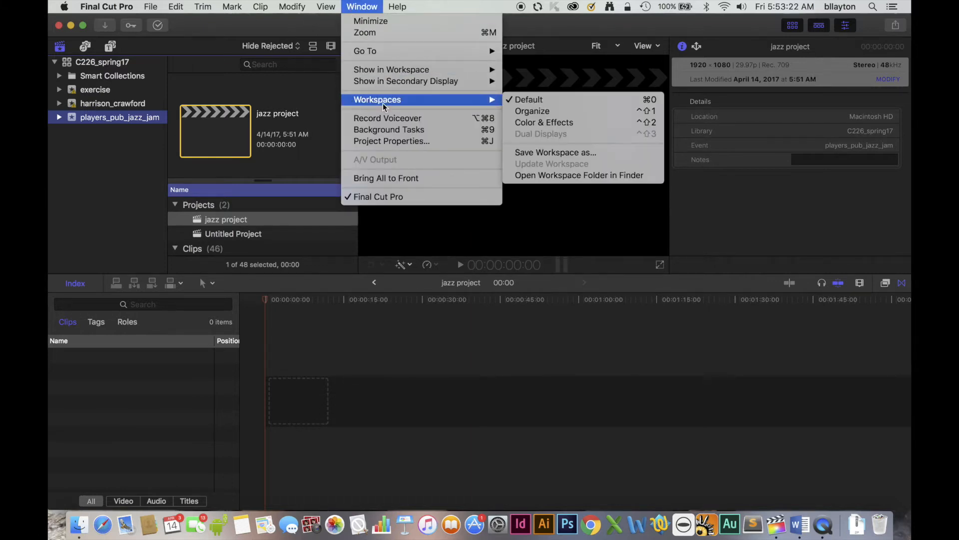
pyautogui.click(530, 103)
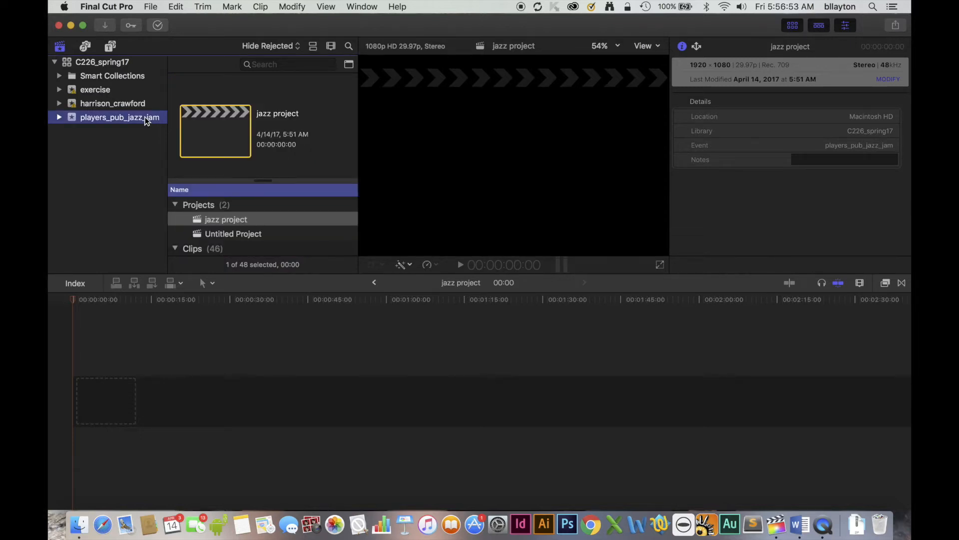
# Step: Search the event's clips for "VO" and place the jazz_VO_bll audio clip at the start of the timeline
pyautogui.click(265, 65)
pyautogui.write('VO')
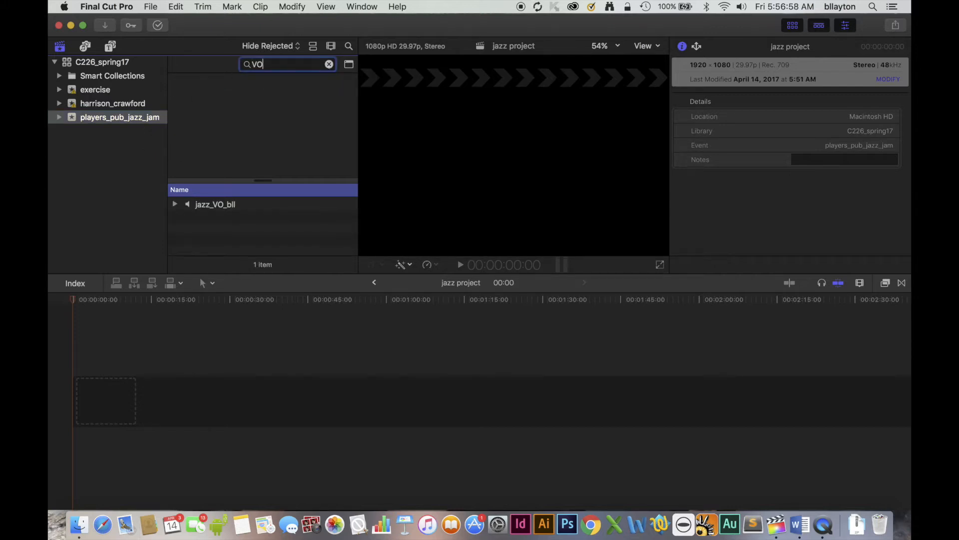
pyautogui.click(211, 205)
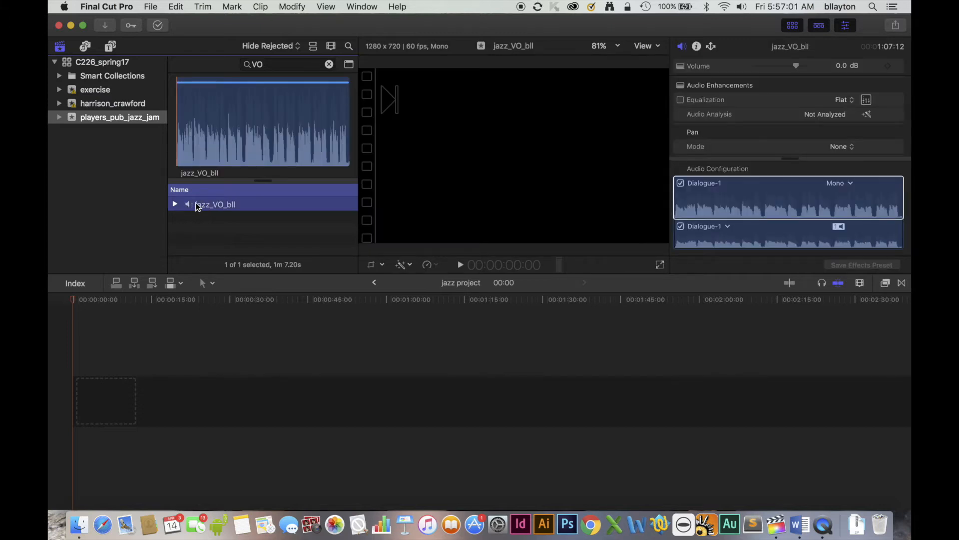
pyautogui.moveTo(203, 207); pyautogui.dragTo(76, 406)
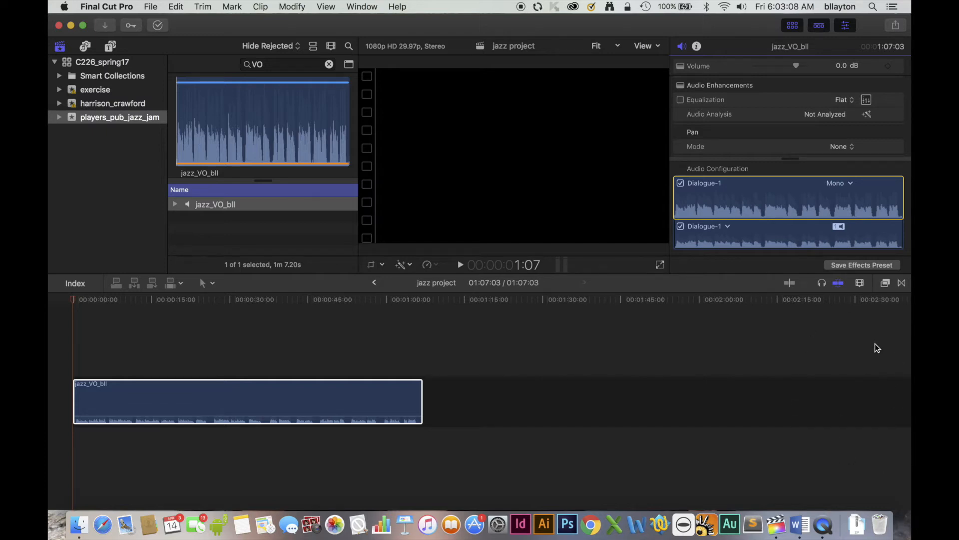
# Step: Toggle the audio meters beside the timeline, leaving them displayed
pyautogui.press('super+shift+8')
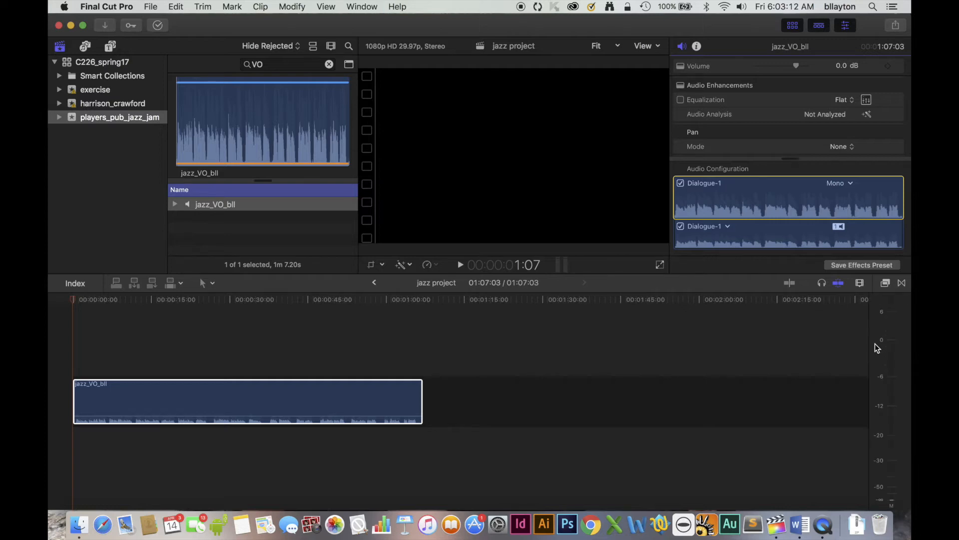
pyautogui.press('super+shift+8')
pyautogui.press('super+shift+8')
pyautogui.press('super+shift+8')
pyautogui.press('super+shift+8')
# Step: Play the opening seconds of the voice-over from the timeline start to check its level on the audio meters
pyautogui.click(75, 339)
pyautogui.press('space')
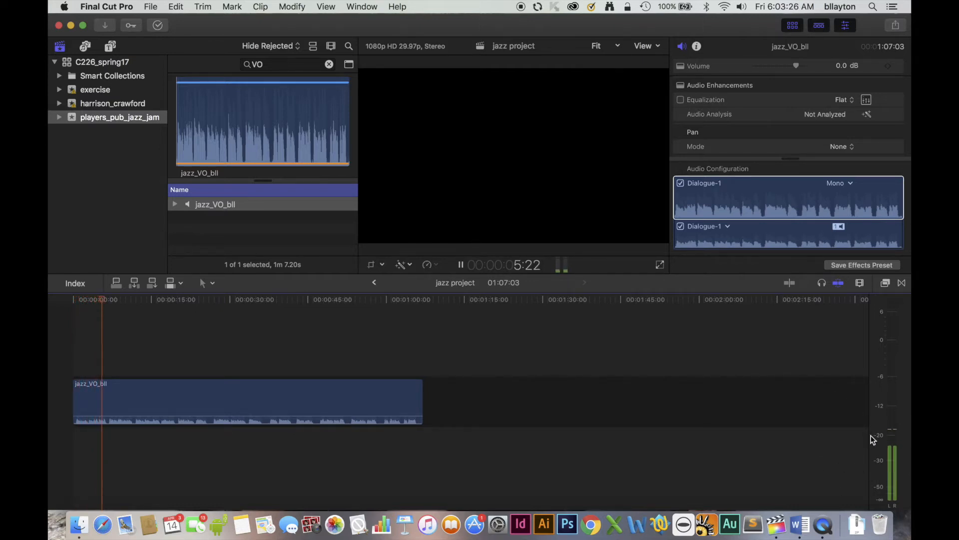
pyautogui.press('space')
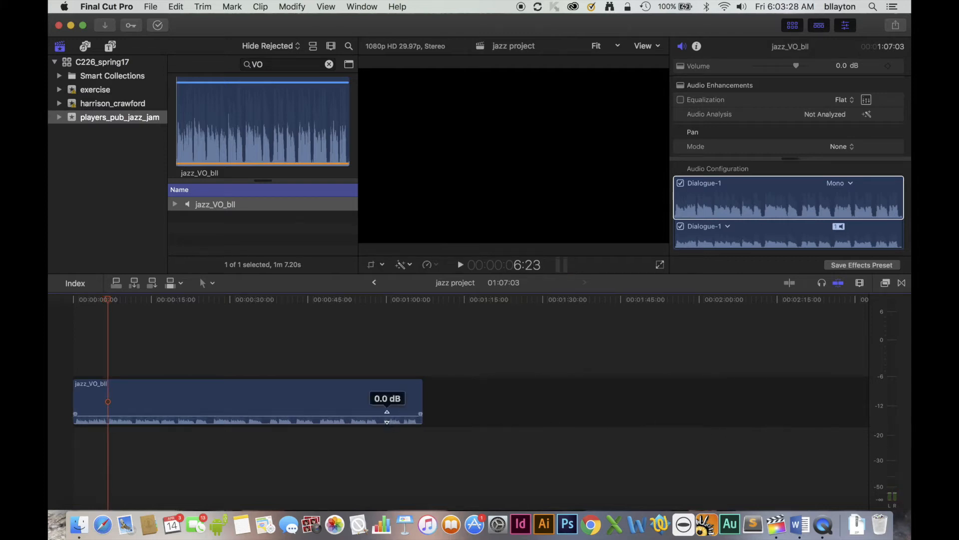
# Step: Raise the voice-over clip's volume to 12.0 dB and play it to check the new level on the meters
pyautogui.moveTo(387, 416); pyautogui.dragTo(387, 414)
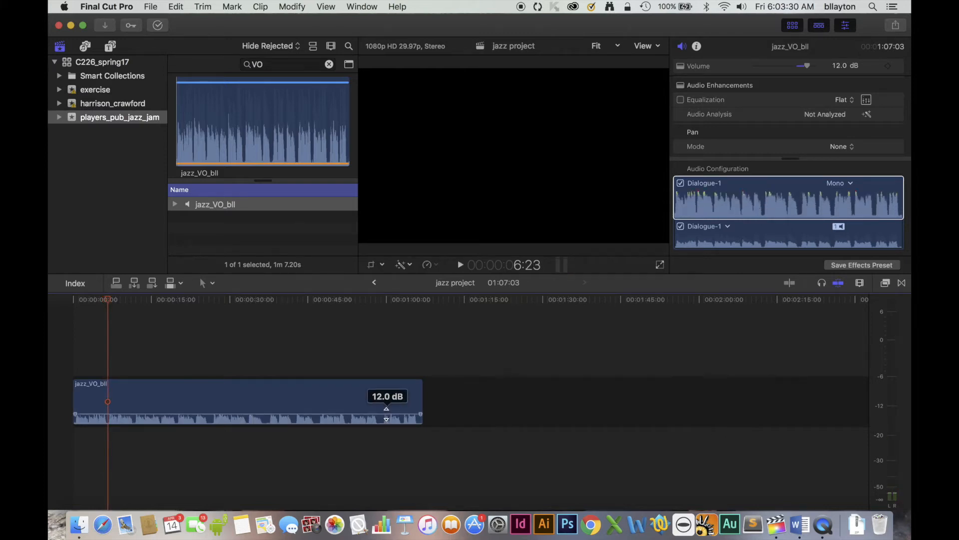
pyautogui.press('space')
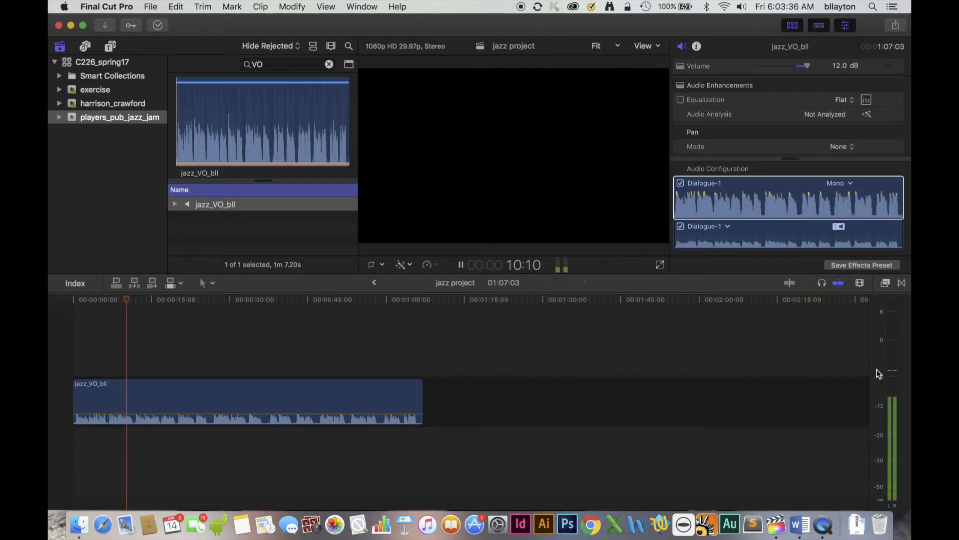
pyautogui.press('space')
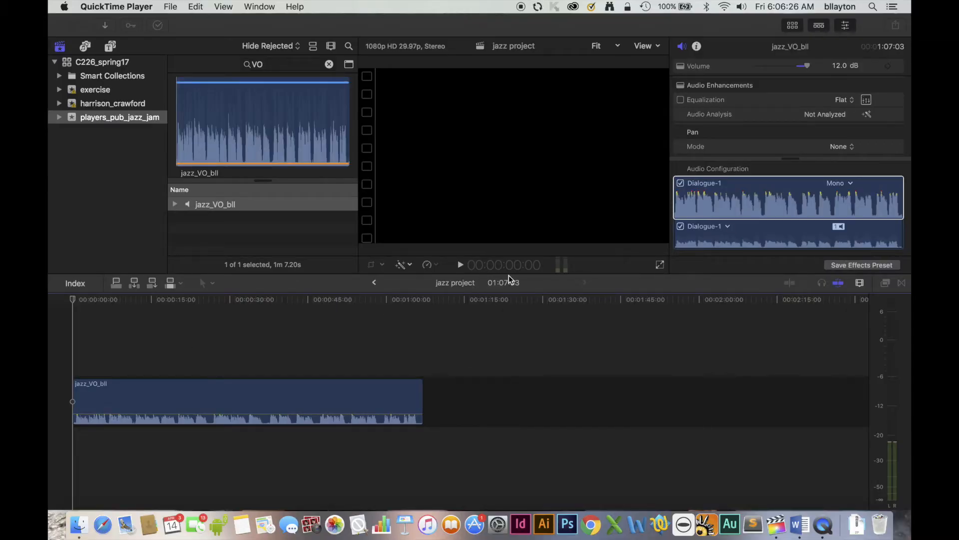
# Step: Move the timeline playhead to timecode 19:24
pyautogui.click(490, 272)
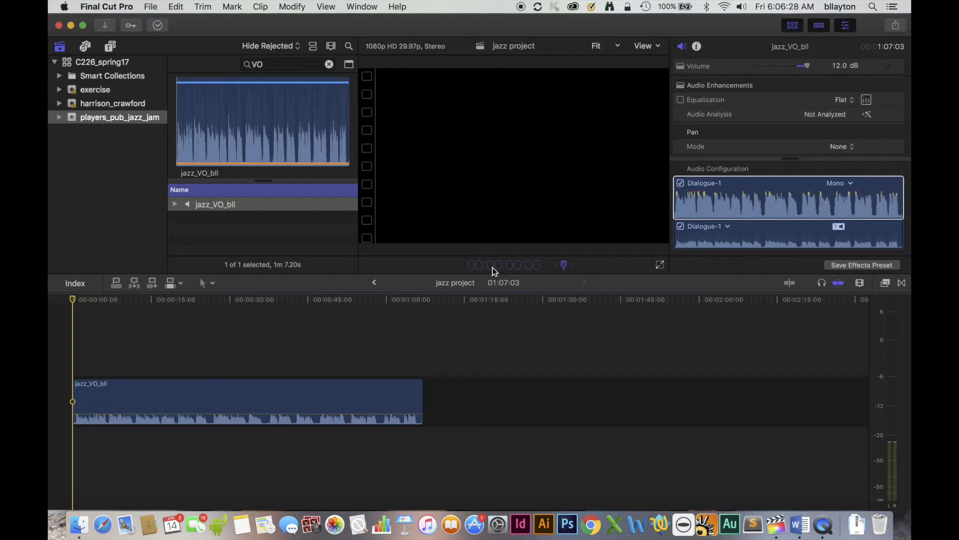
pyautogui.write('19:24')
pyautogui.press('Return')
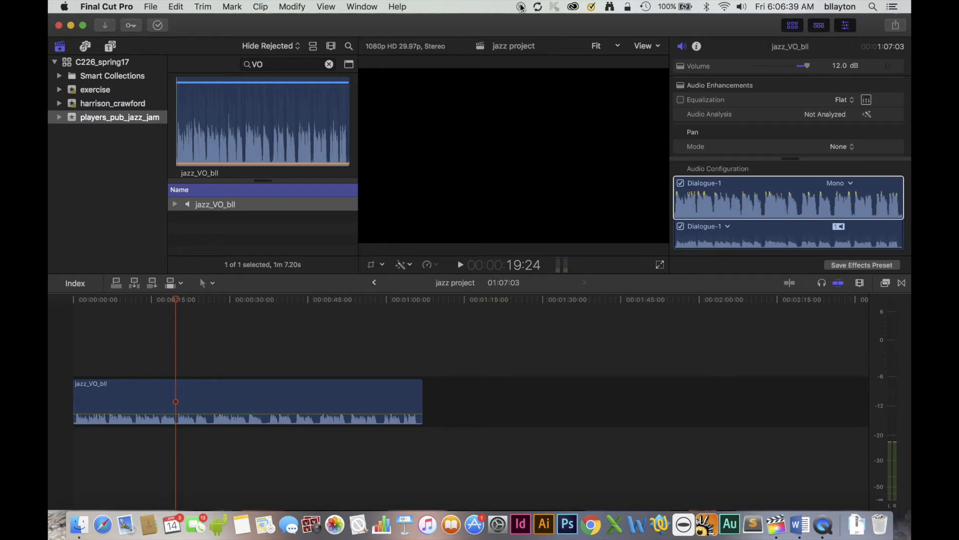
# Step: Search the players_pub_jazz_jam event for tc4 and select the SOT-TC4 clip
pyautogui.click(161, 118)
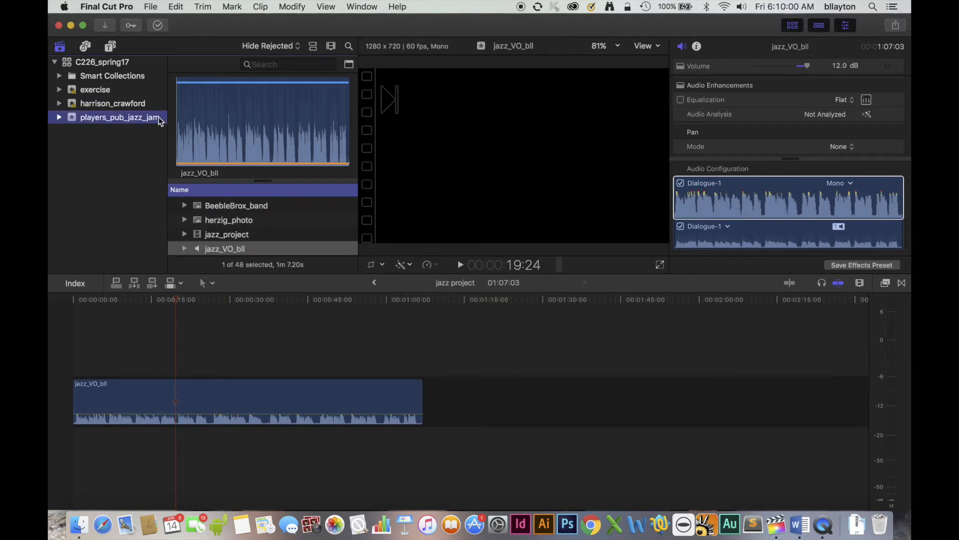
pyautogui.click(260, 65)
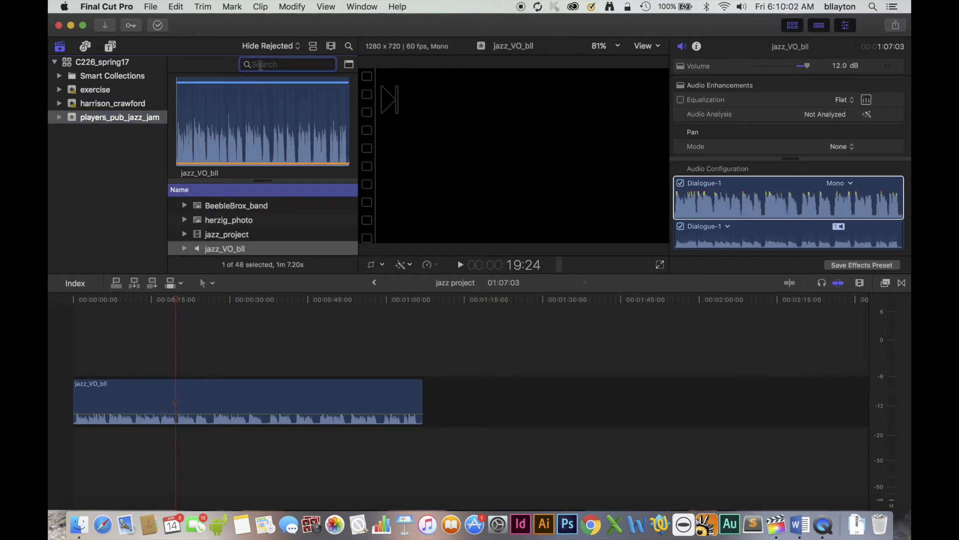
pyautogui.write('tc4')
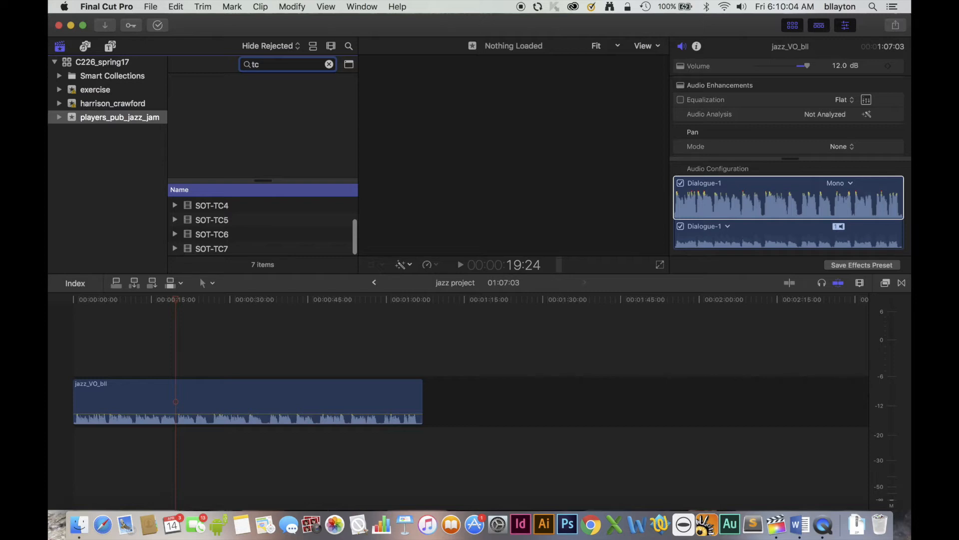
pyautogui.click(215, 203)
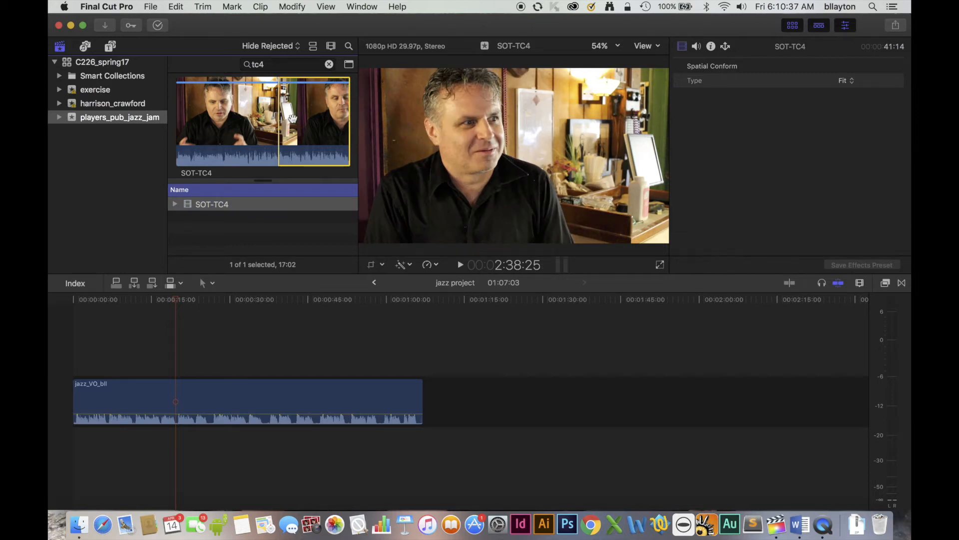
# Step: Preview the marked range of SOT-TC4 and insert it into the voice-over at the timeline playhead
pyautogui.click(293, 118)
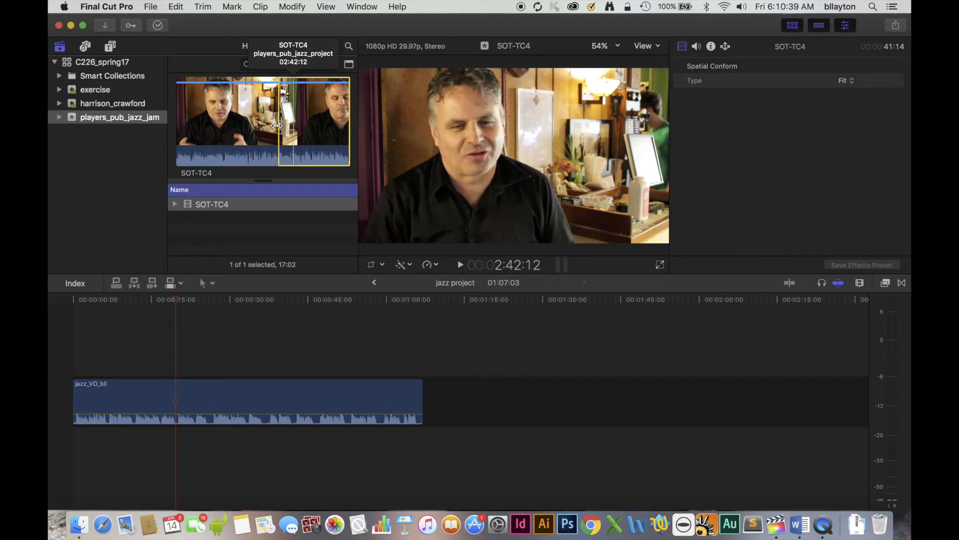
pyautogui.press('space')
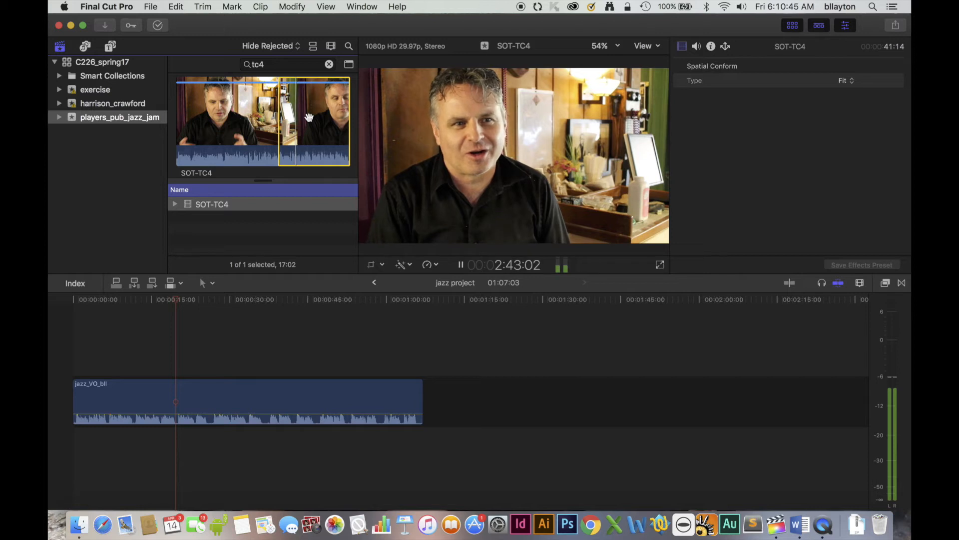
pyautogui.press('space')
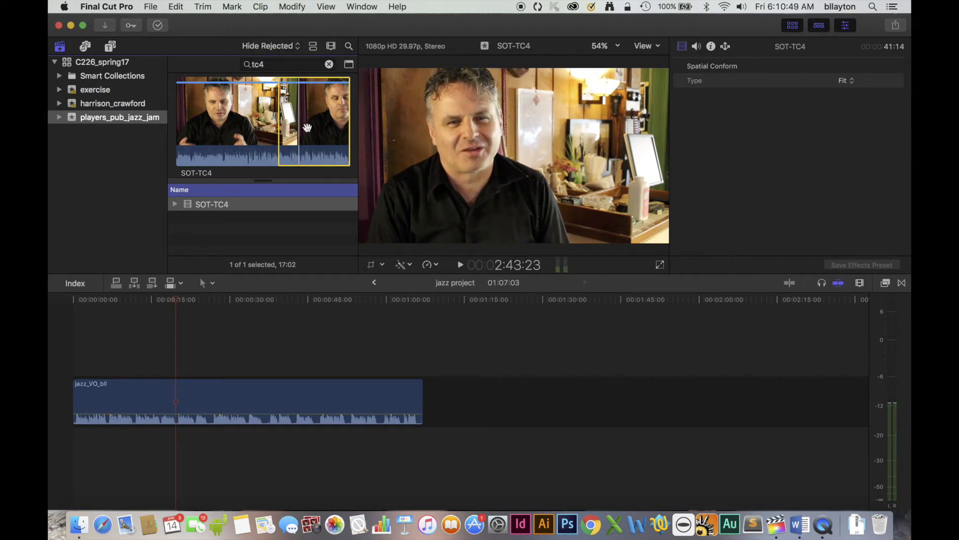
pyautogui.click(134, 282)
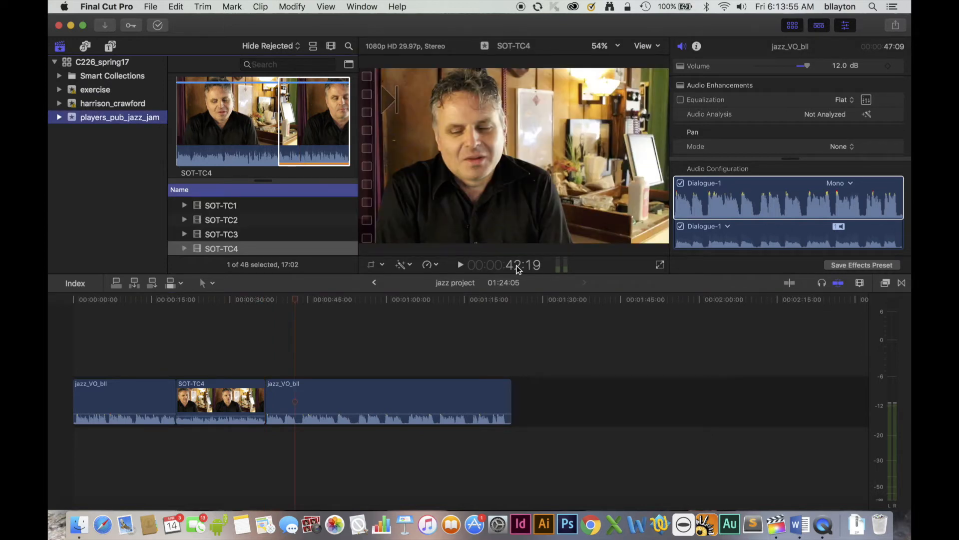
pyautogui.click(522, 265)
pyautogui.hotkey('ctrl', 'd')
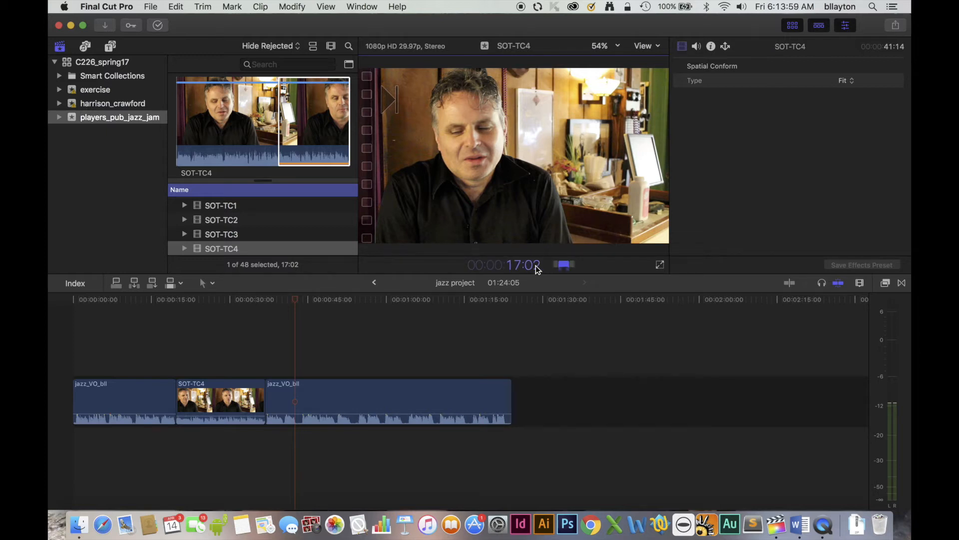
pyautogui.write('42:28')
pyautogui.press('Return')
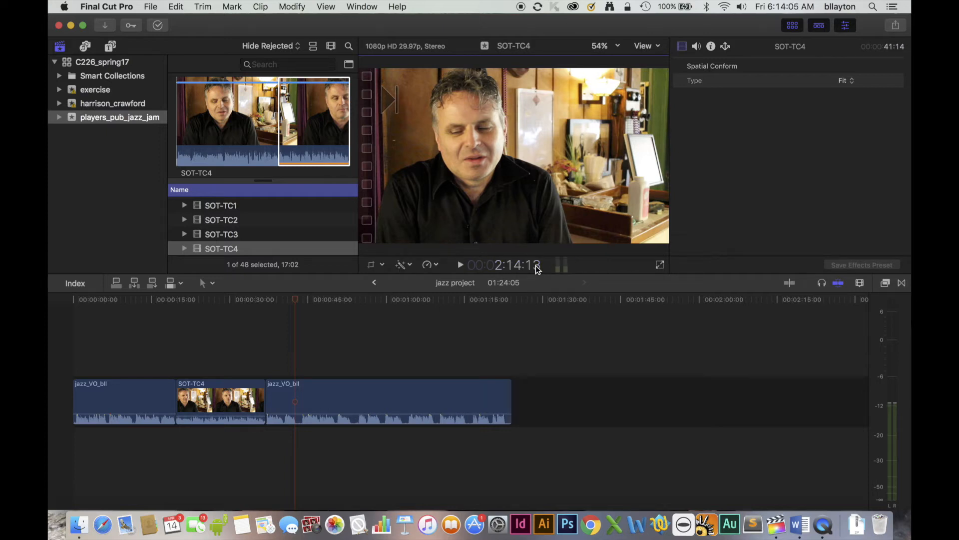
# Step: Move the playhead to timecode 42:28
pyautogui.click(537, 269)
pyautogui.write('42:28')
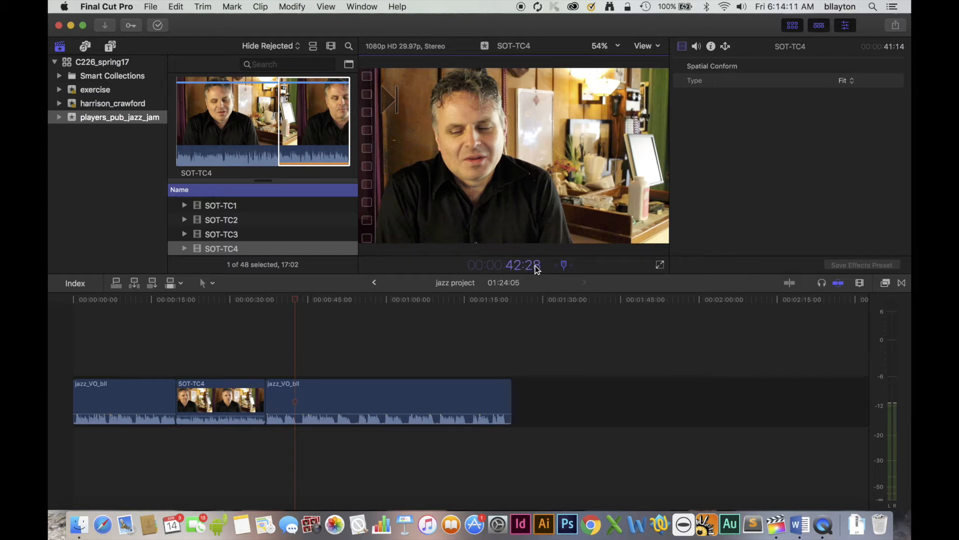
pyautogui.press('Return')
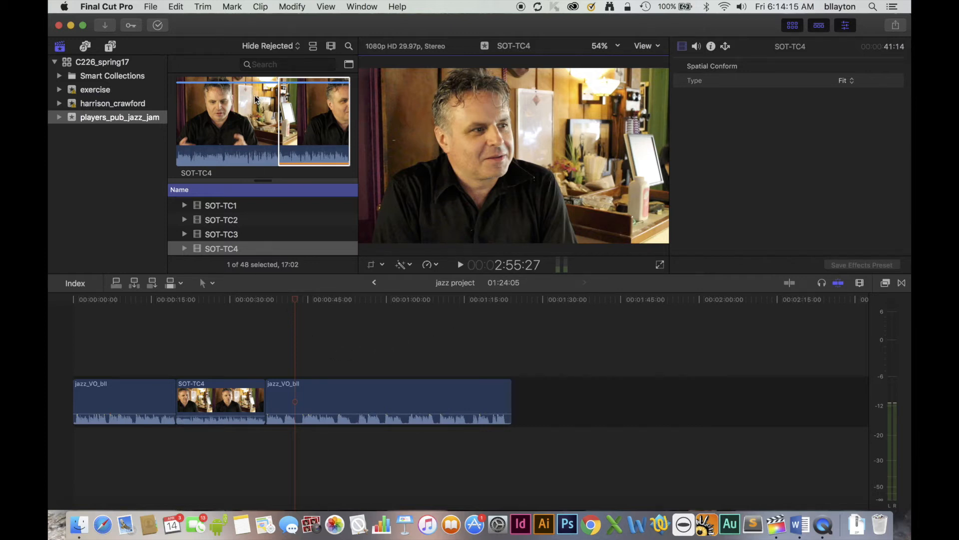
# Step: Find the SOT-MH1 clip by searching for mh1 and insert it into the voice-over at the timeline playhead
pyautogui.click(262, 63)
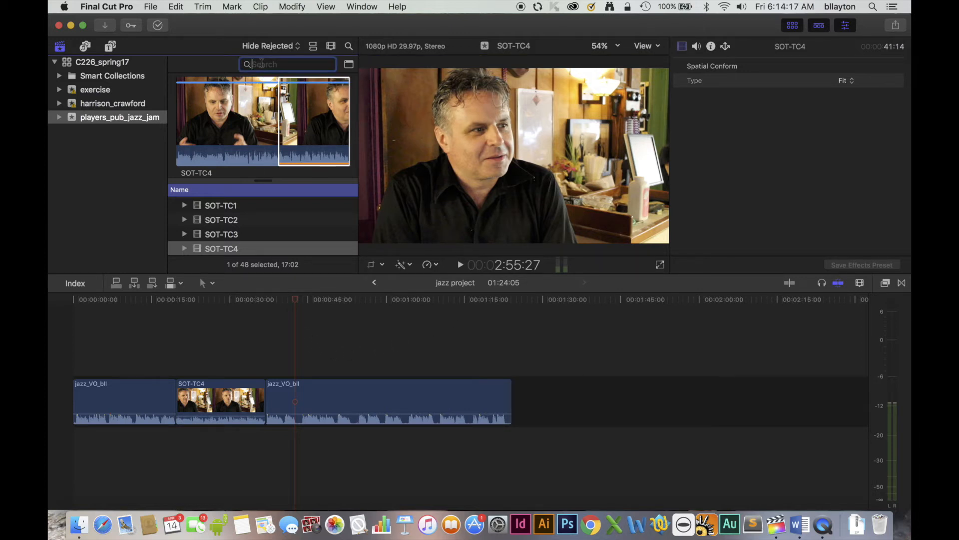
pyautogui.write('mh1')
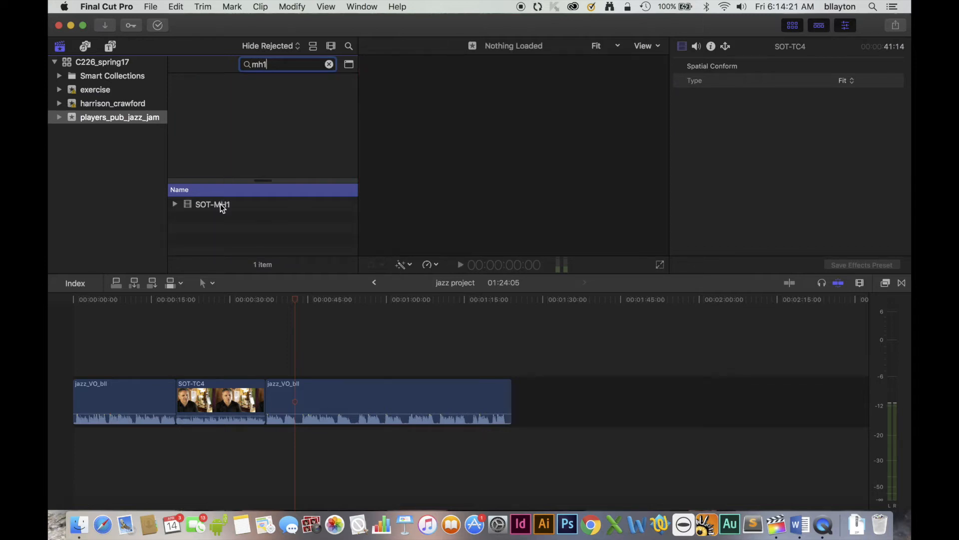
pyautogui.click(222, 208)
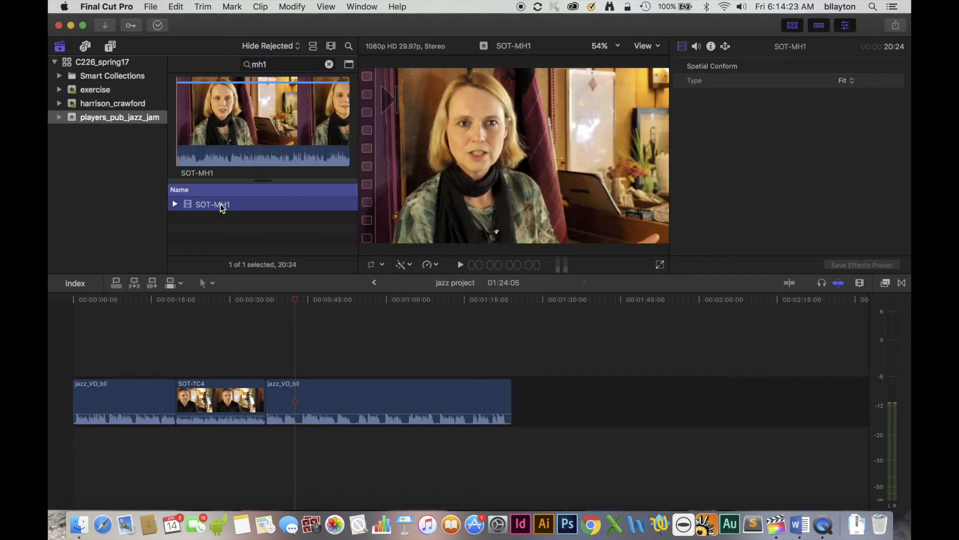
pyautogui.click(135, 283)
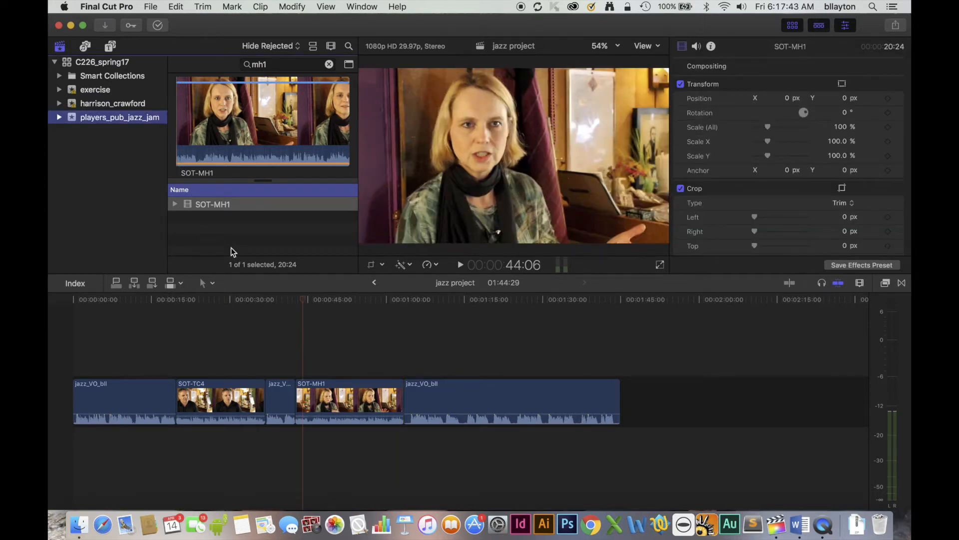
# Step: Find the B-MS-taking-turns clip by searching for taking and connect it above SOT-MH1 at timecode 52:23
pyautogui.moveTo(307, 298); pyautogui.dragTo(348, 305)
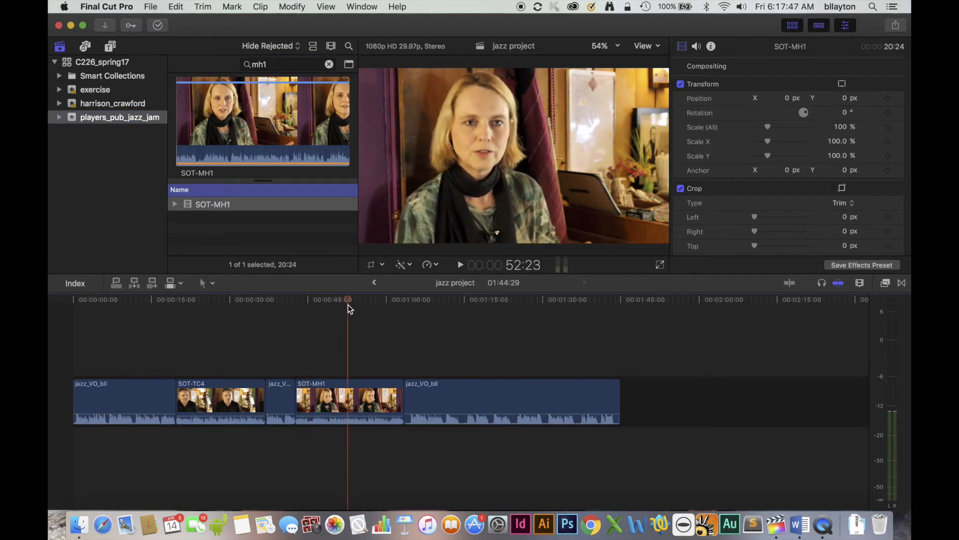
pyautogui.click(242, 65)
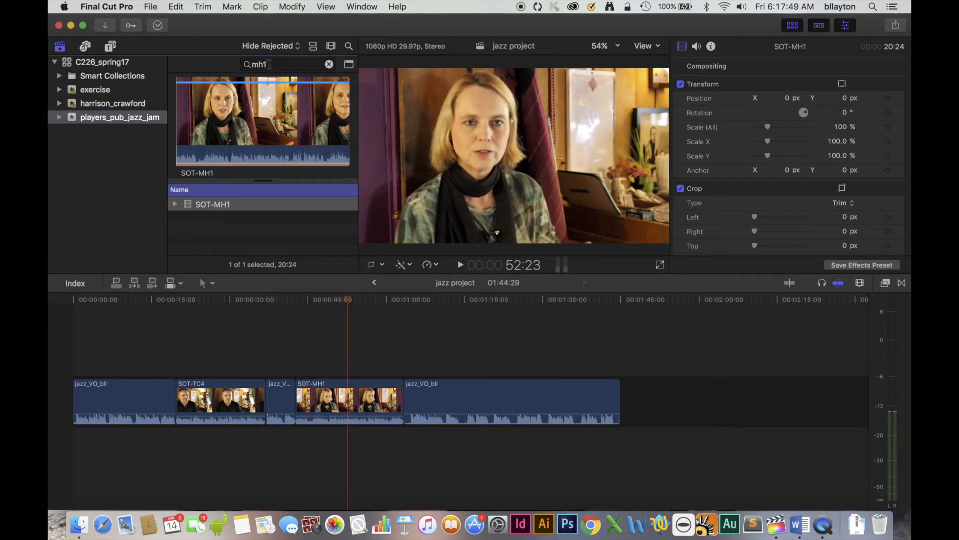
pyautogui.write('takin')
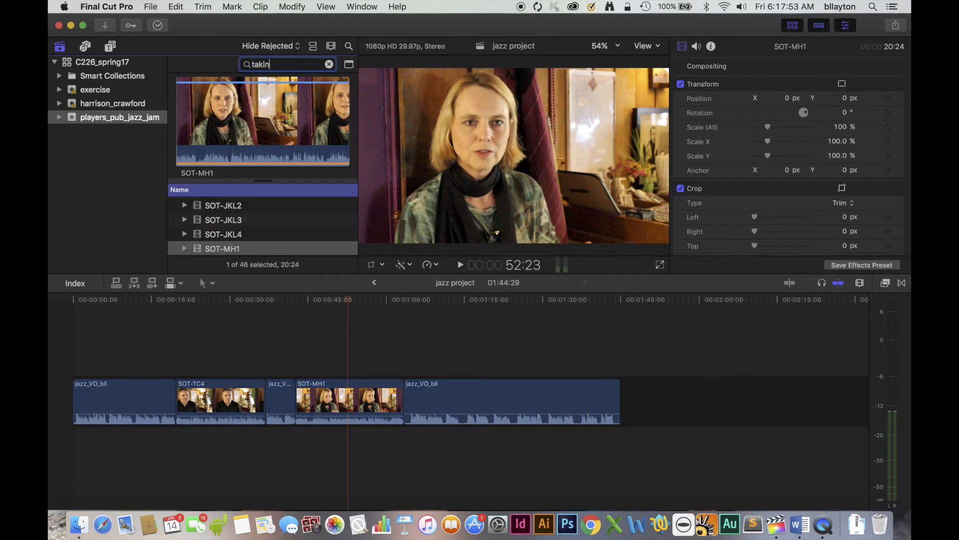
pyautogui.write('g')
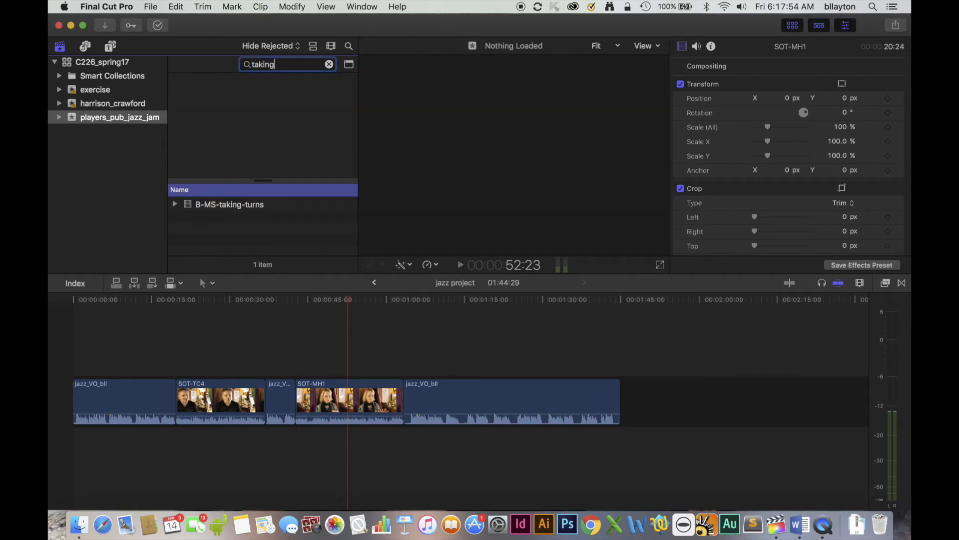
pyautogui.click(226, 202)
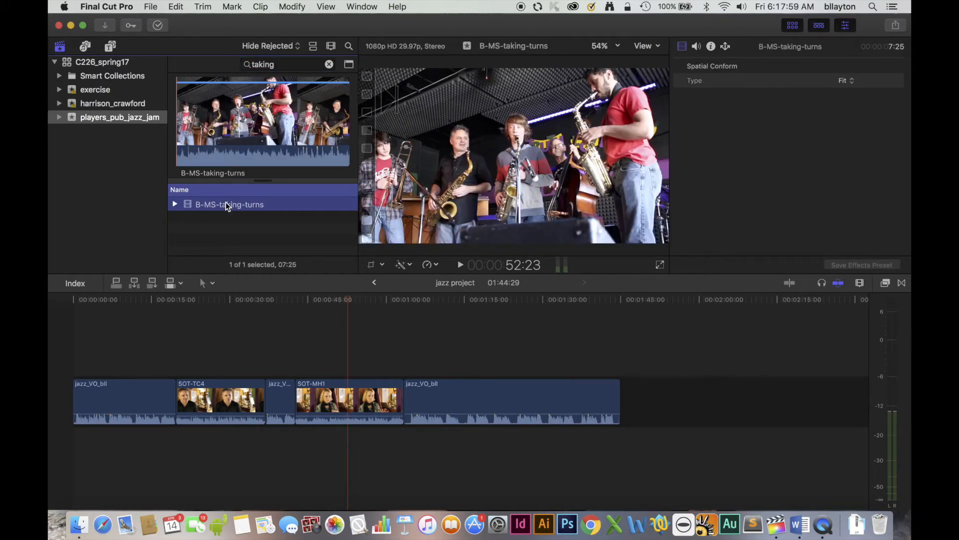
pyautogui.click(116, 283)
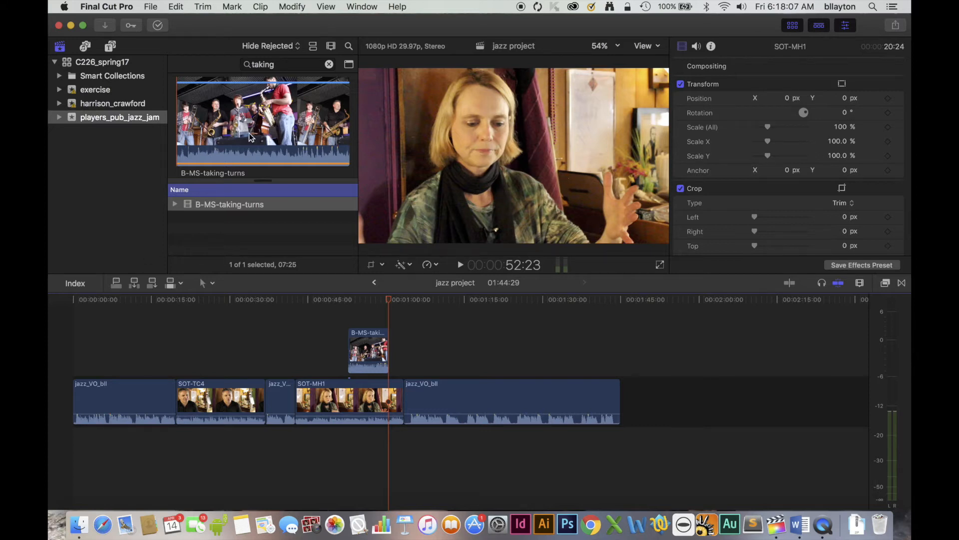
# Step: Find the B-TS-helping-out clip by searching for helping and connect it directly after B-MS-taking-turns
pyautogui.moveTo(279, 65); pyautogui.dragTo(241, 66)
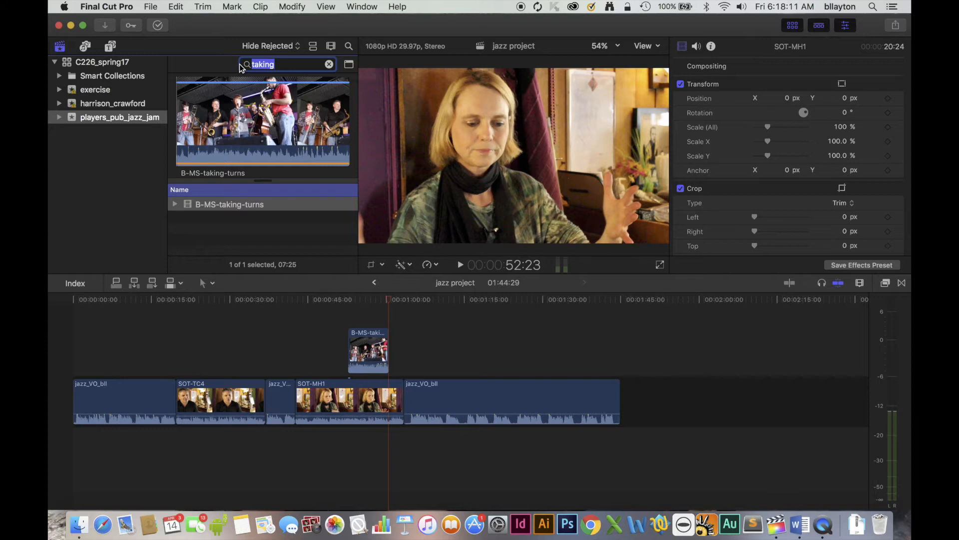
pyautogui.write('helping')
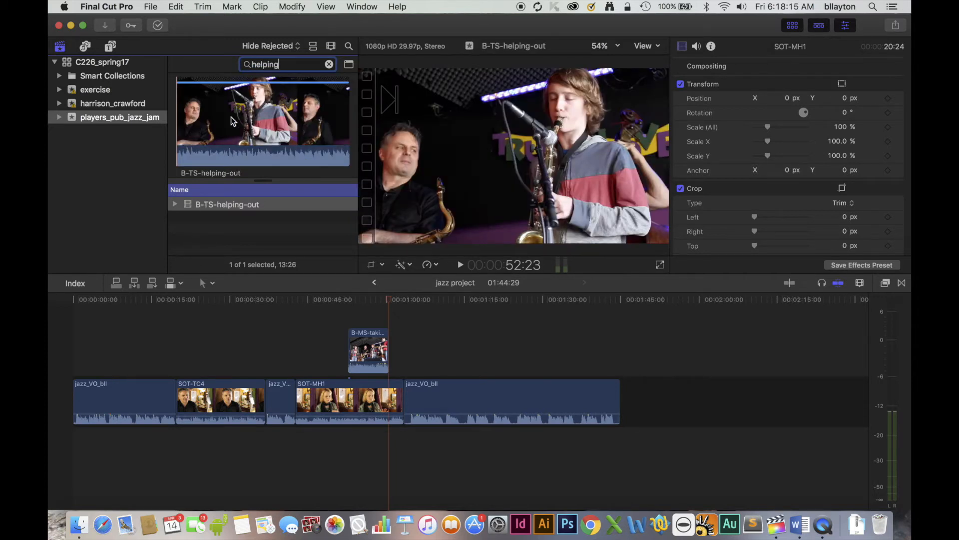
pyautogui.click(224, 203)
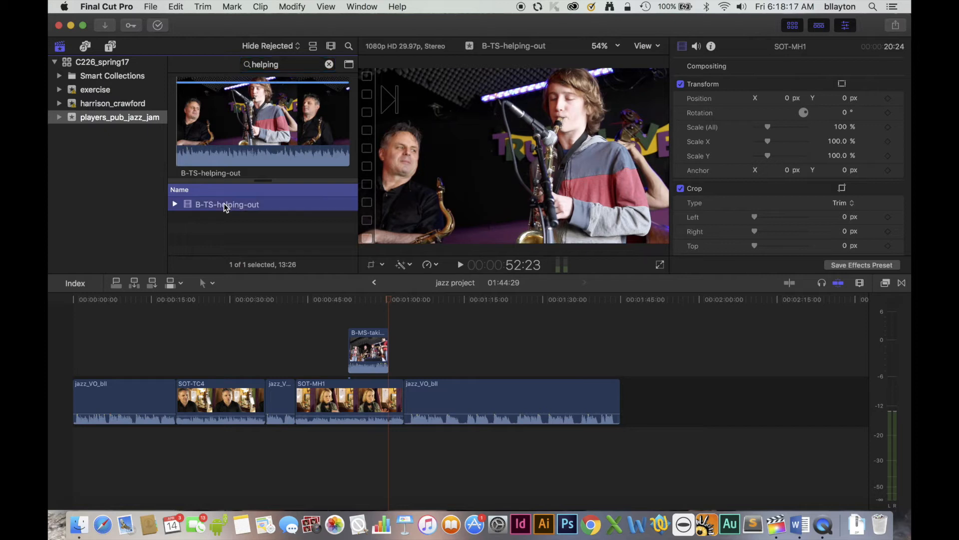
pyautogui.click(117, 284)
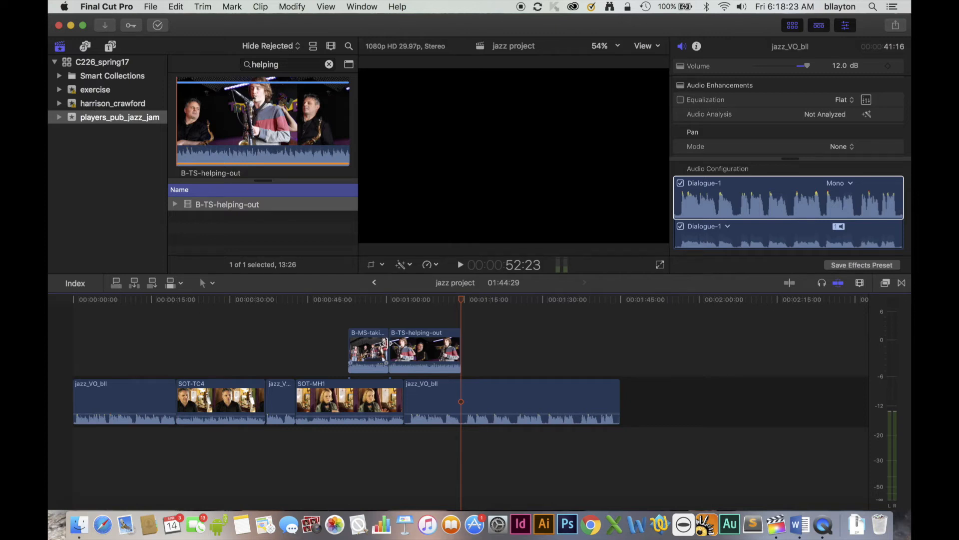
# Step: Shorten B-MS-taking-turns to about 4:22, butt B-TS-helping-out against it, and trim that clip to 5:28, ending with SOT-MH1
pyautogui.moveTo(388, 344); pyautogui.dragTo(371, 347)
pyautogui.click(408, 344)
pyautogui.moveTo(408, 344)
pyautogui.mouseDown()
pyautogui.moveTo(397, 345)
pyautogui.moveTo(443, 346)
pyautogui.moveTo(423, 351)
pyautogui.mouseUp()
pyautogui.moveTo(417, 351); pyautogui.dragTo(407, 356)
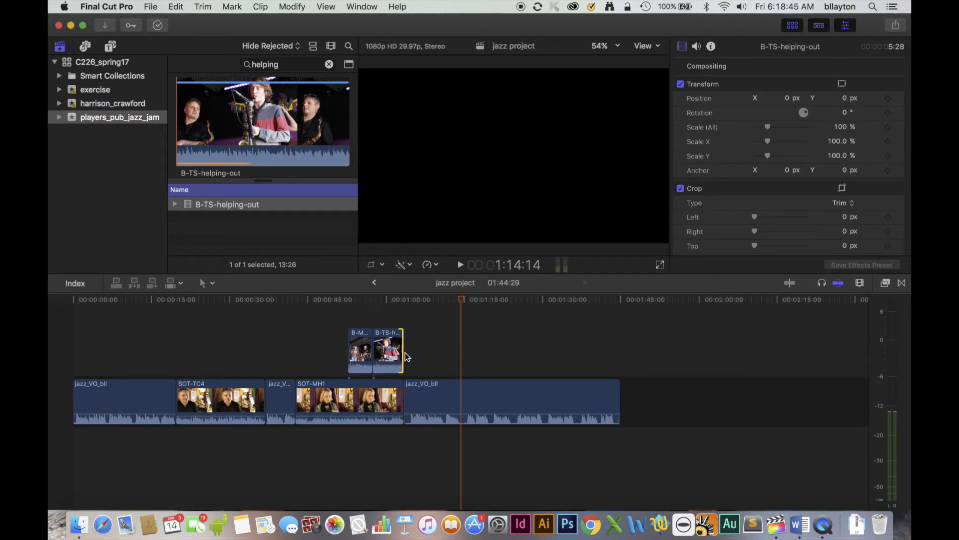
# Step: Play the timeline from 48:15 through both connected B-roll clips to review the edit
pyautogui.click(325, 300)
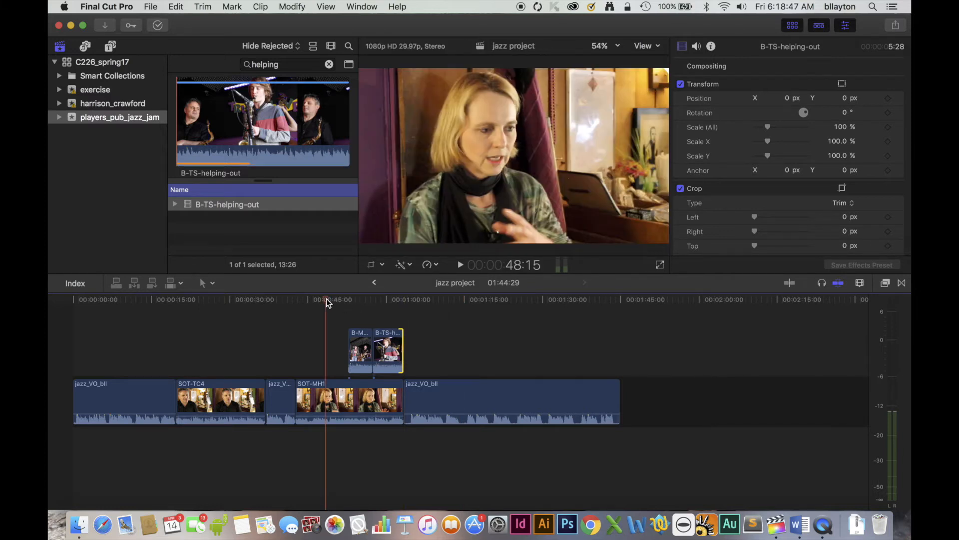
pyautogui.press('space')
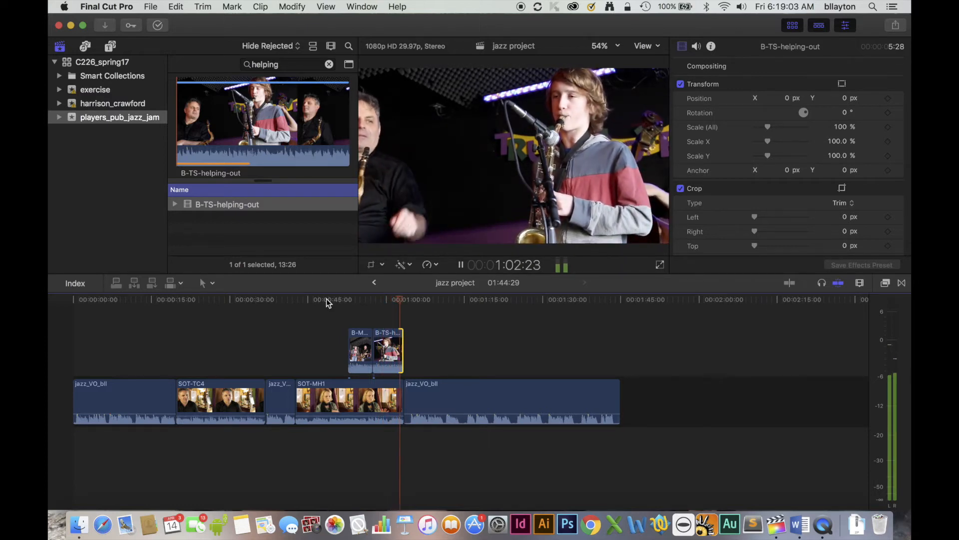
pyautogui.press('space')
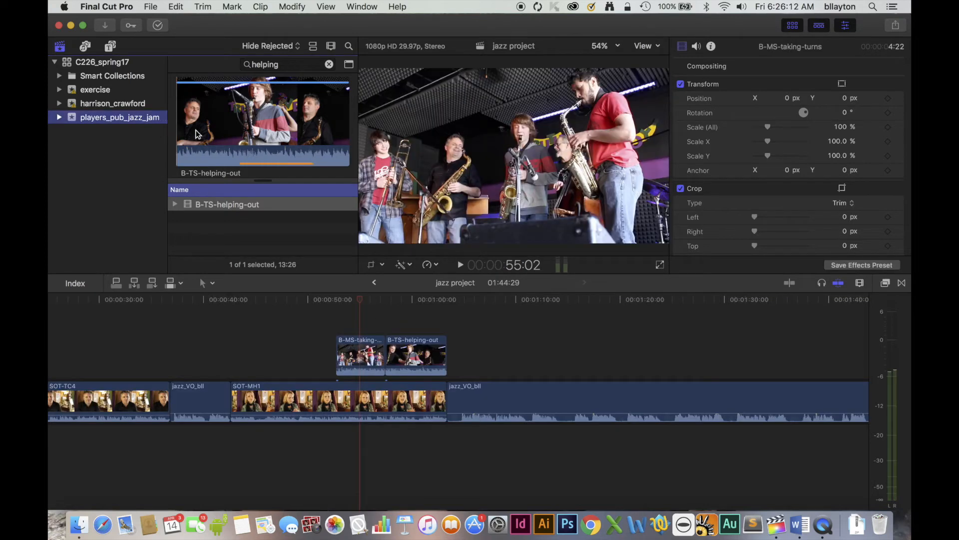
# Step: Lower the volume of B-MS-taking-turns to -22 dB and of B-TS-helping-out to -21 dB
pyautogui.moveTo(359, 368); pyautogui.dragTo(358, 366)
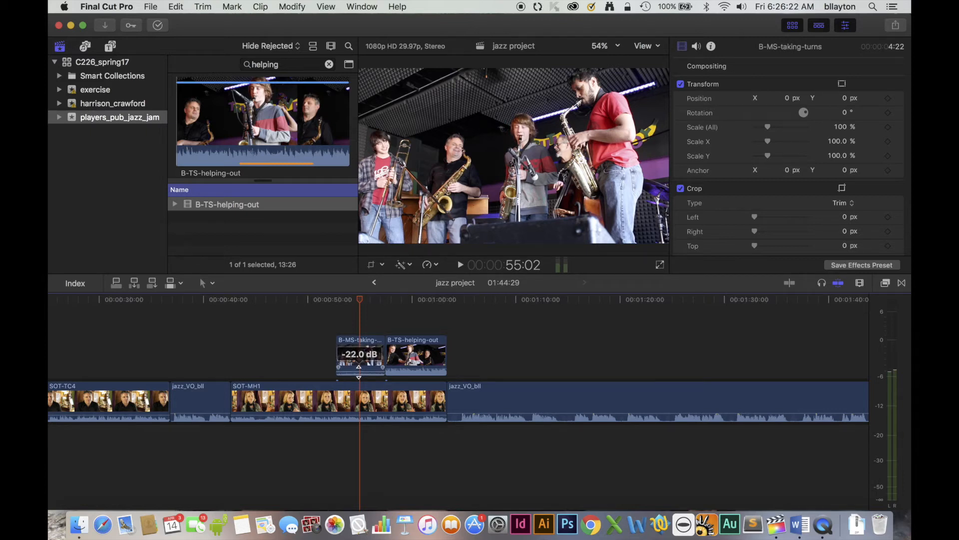
pyautogui.moveTo(358, 366); pyautogui.dragTo(359, 366)
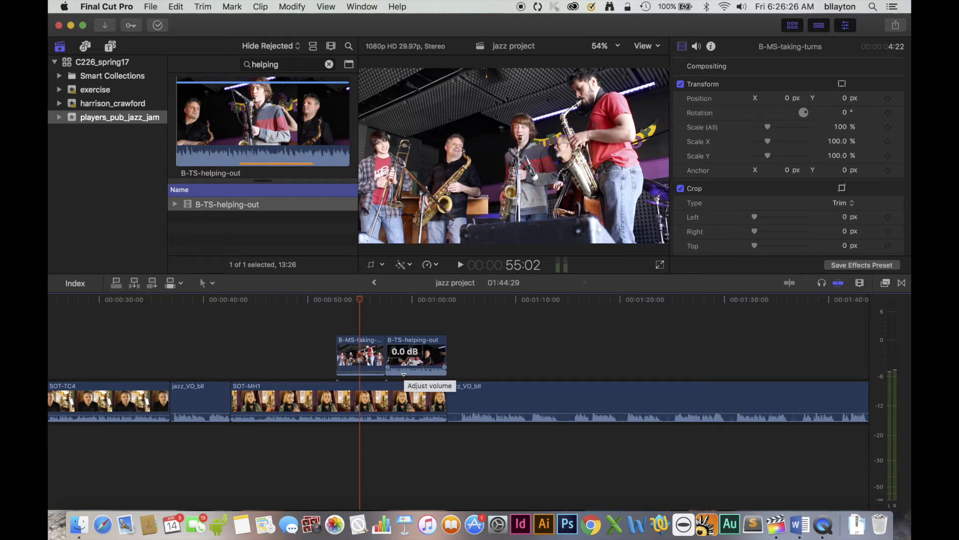
pyautogui.moveTo(404, 366); pyautogui.dragTo(404, 373)
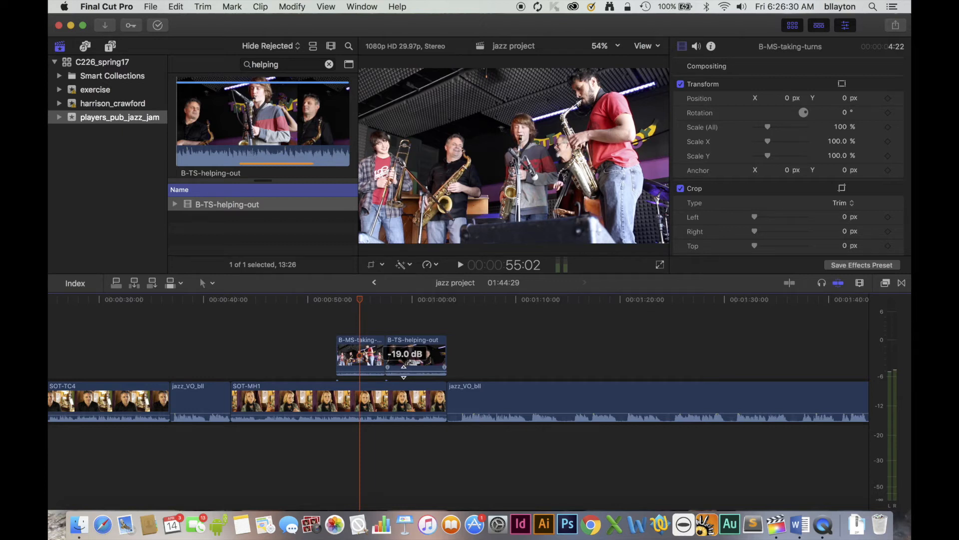
pyautogui.moveTo(406, 372); pyautogui.dragTo(416, 372)
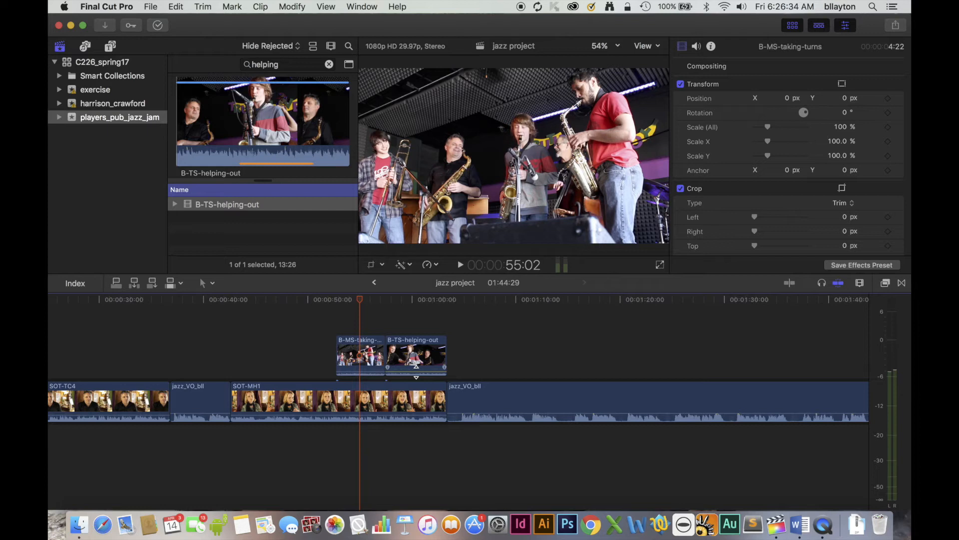
# Step: Extend the end of B-TS-helping-out past SOT-MH1 to a clip duration of 8:24
pyautogui.click(445, 355)
pyautogui.moveTo(445, 356)
pyautogui.mouseDown()
pyautogui.moveTo(481, 355)
pyautogui.moveTo(448, 372)
pyautogui.mouseUp()
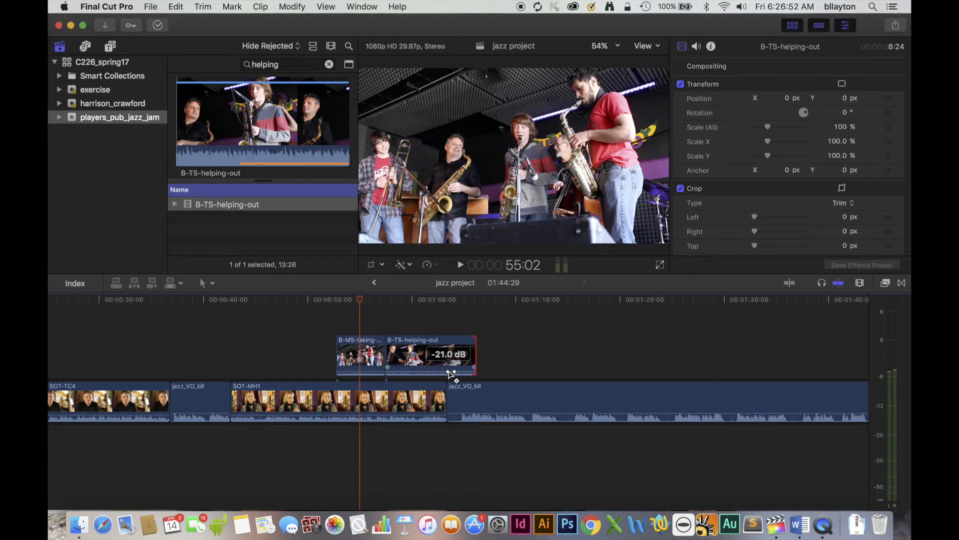
# Step: Add volume keyframes to B-TS-helping-out where SOT-MH1 ends, raise the audio after them to -6 dB, and play that section
pyautogui.moveTo(455, 372); pyautogui.dragTo(455, 371)
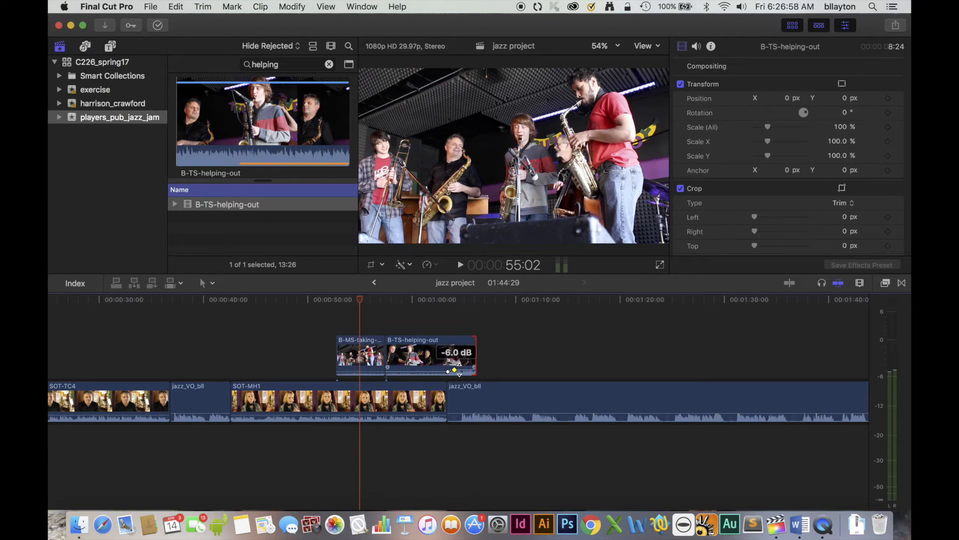
pyautogui.click(427, 301)
pyautogui.press('space')
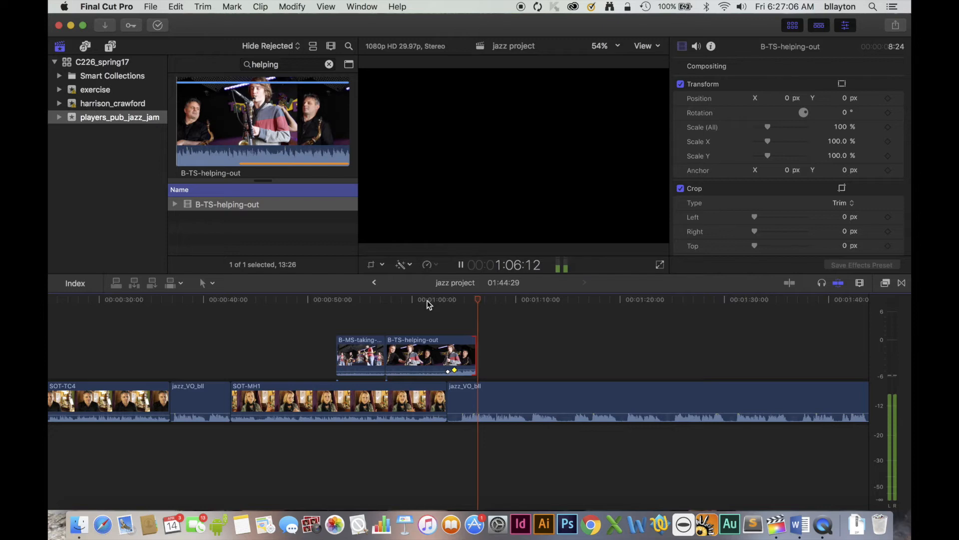
pyautogui.press('space')
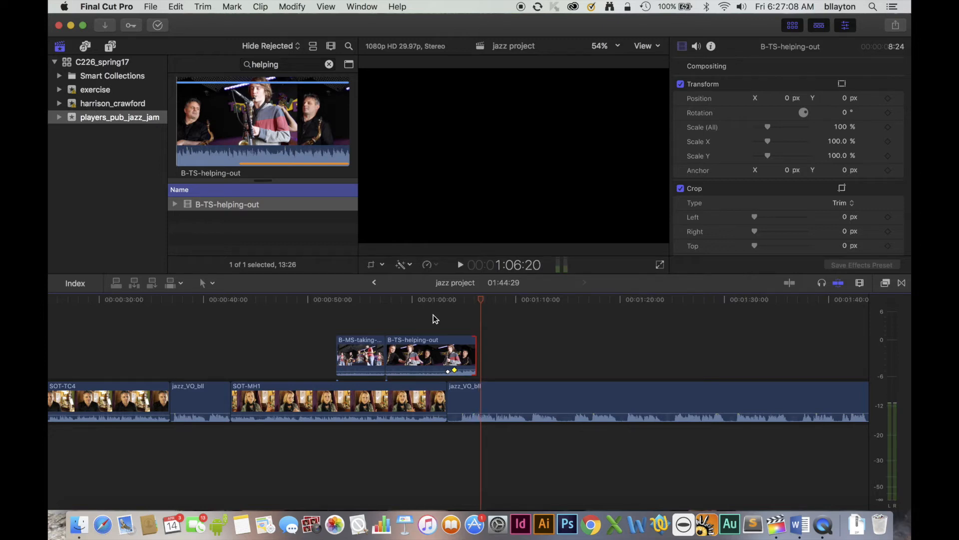
pyautogui.moveTo(454, 370); pyautogui.dragTo(451, 368)
# Step: Move the jazz_VO_bll clip following SOT-MH1 to the end of B-TS-helping-out with the Position tool, leaving a gap behind it
pyautogui.click(210, 283)
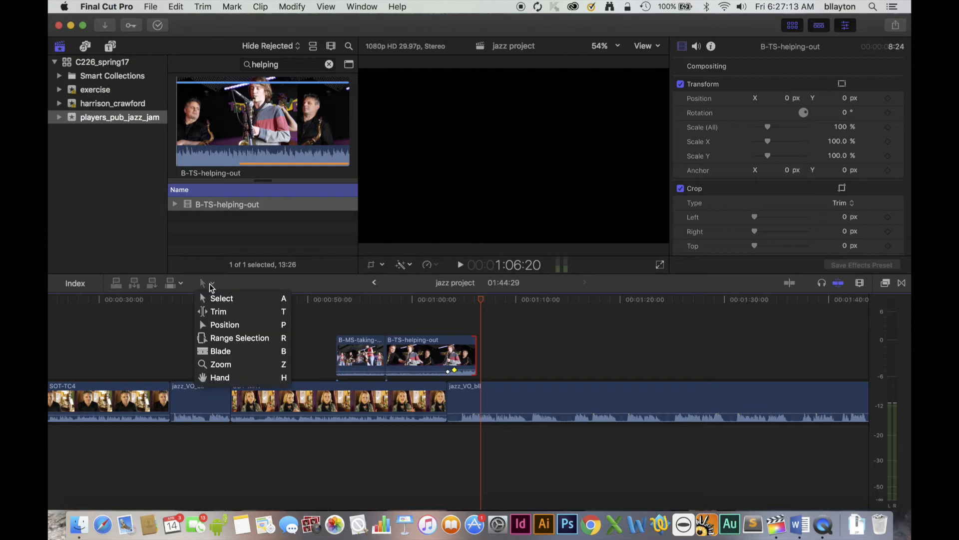
pyautogui.click(238, 325)
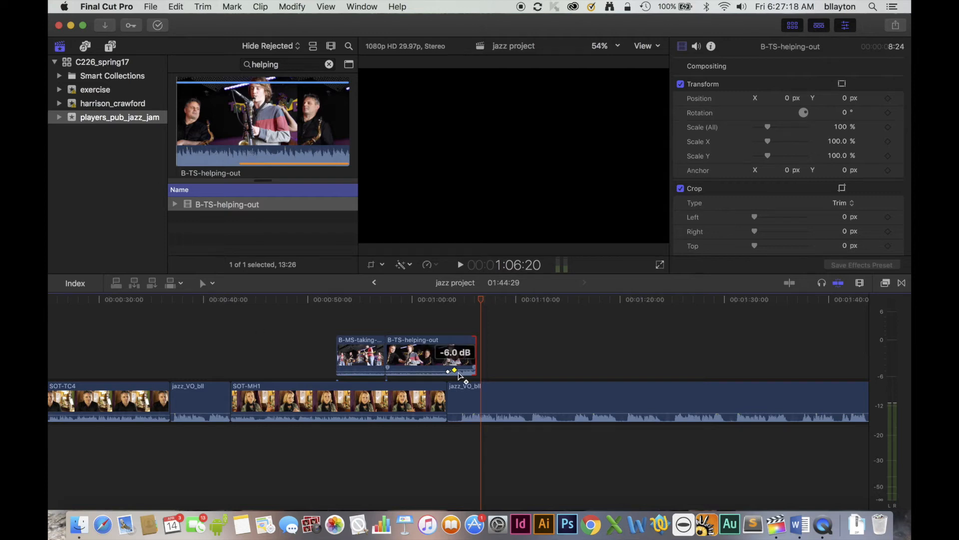
pyautogui.click(498, 393)
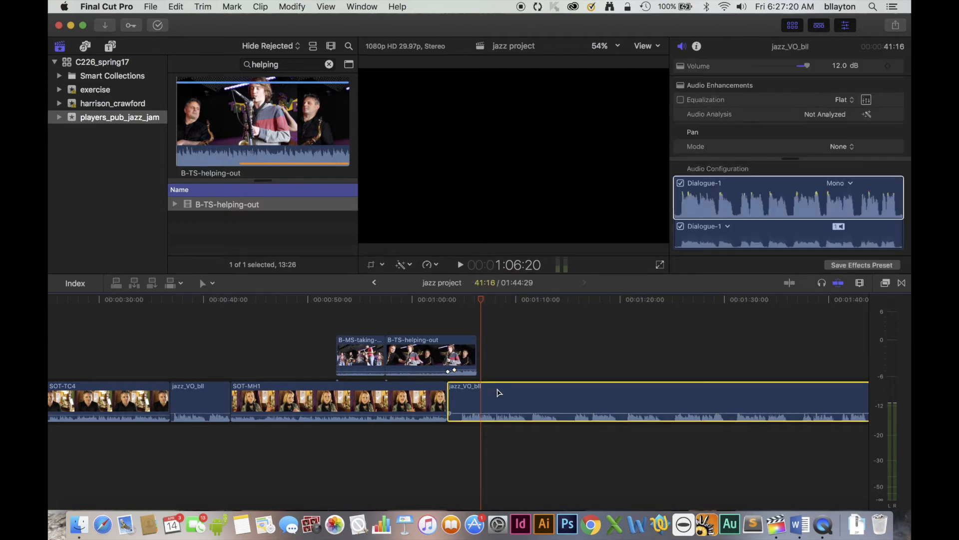
pyautogui.moveTo(498, 392); pyautogui.dragTo(525, 391)
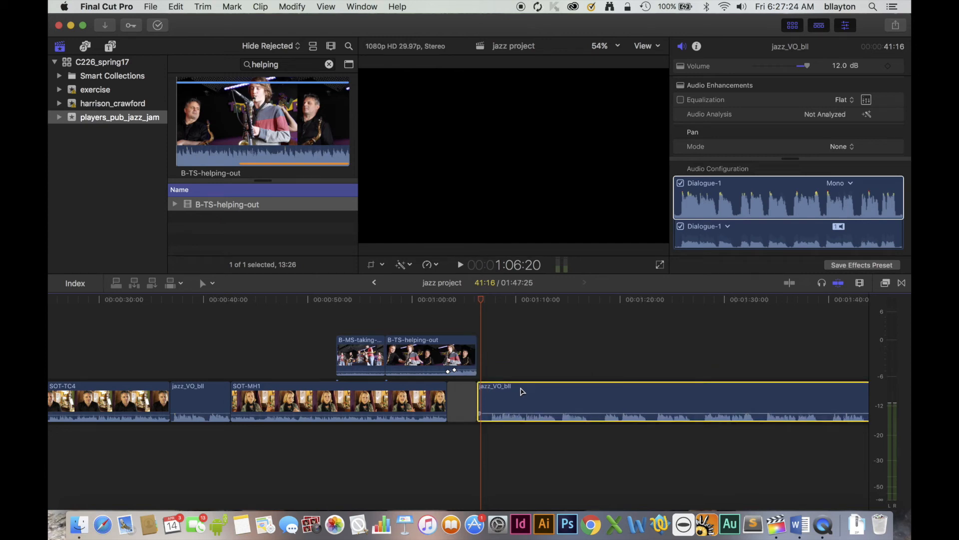
# Step: Trim the silent start of the jazz_VO_bll clip after the gap to a 40:12 duration and play the transition before and after trimming
pyautogui.click(434, 301)
pyautogui.press('space')
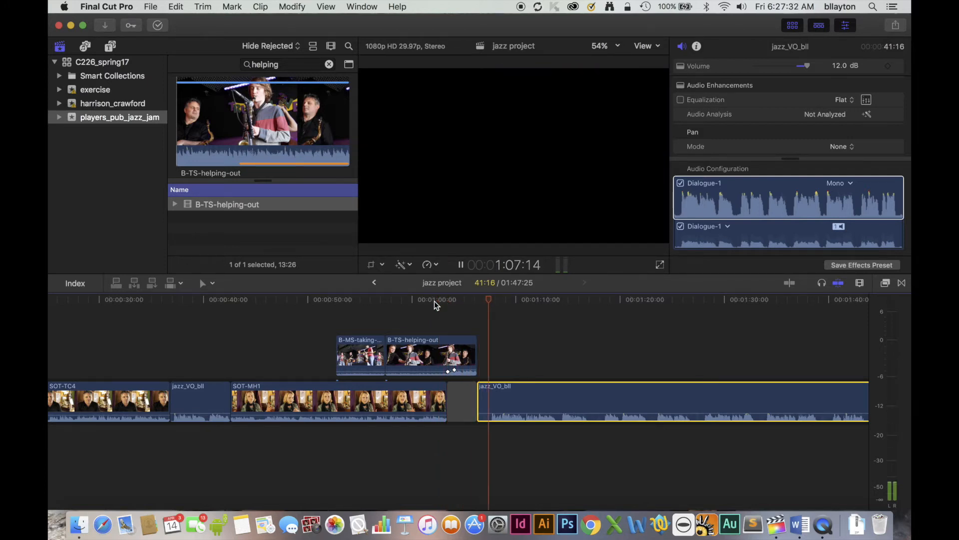
pyautogui.press('space')
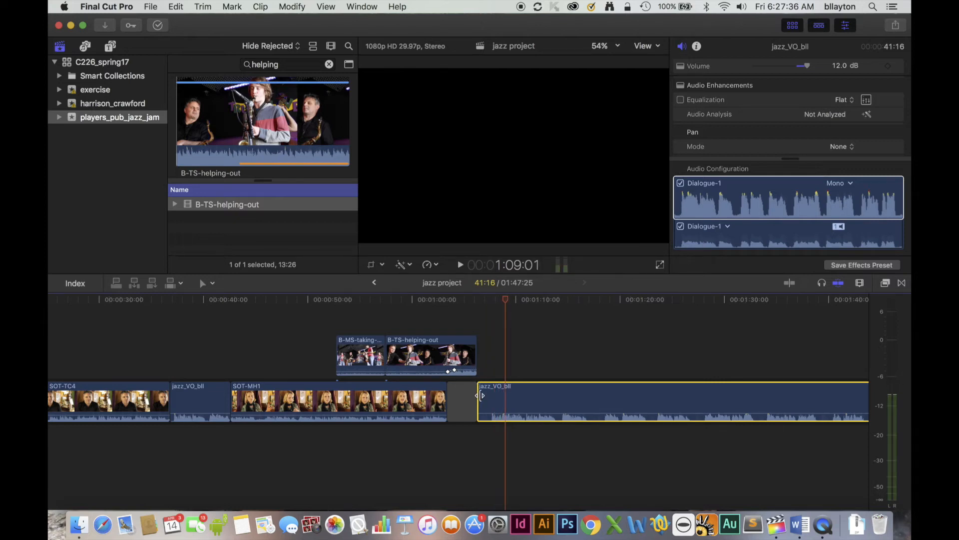
pyautogui.moveTo(481, 395); pyautogui.dragTo(517, 403)
pyautogui.click(463, 299)
pyautogui.press('space')
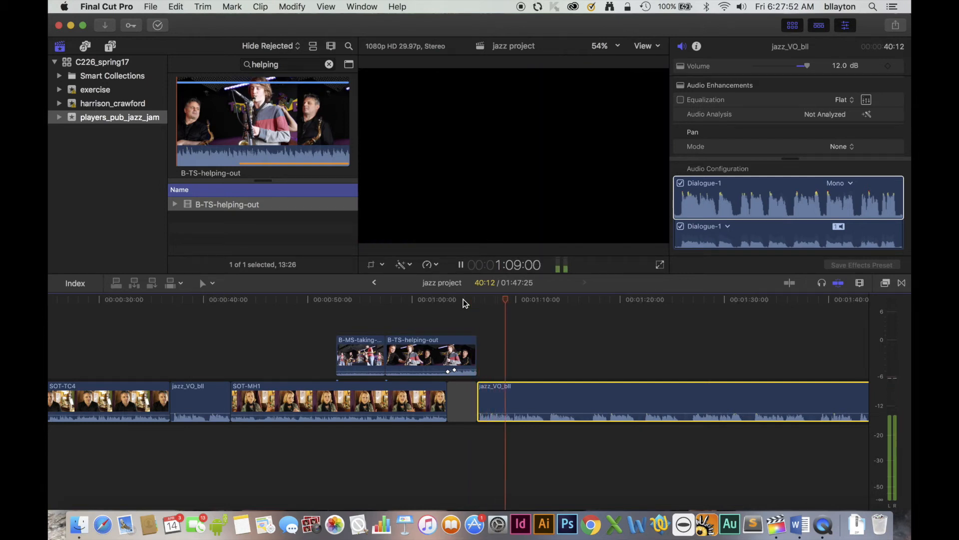
pyautogui.press('space')
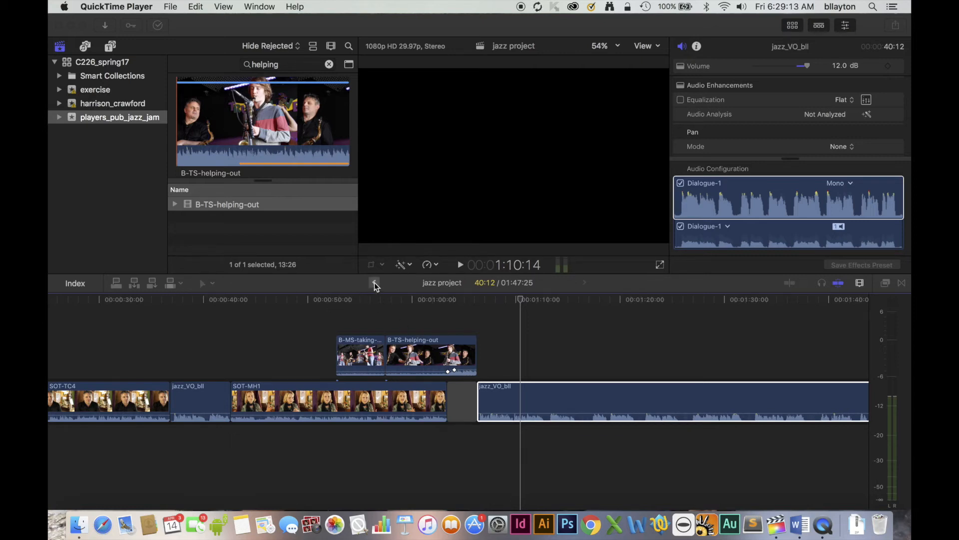
# Step: Reposition the jazz_VO_bll clip about half a second earlier so its start overlaps the end of B-TS-helping-out, using the Position tool
pyautogui.click(203, 282)
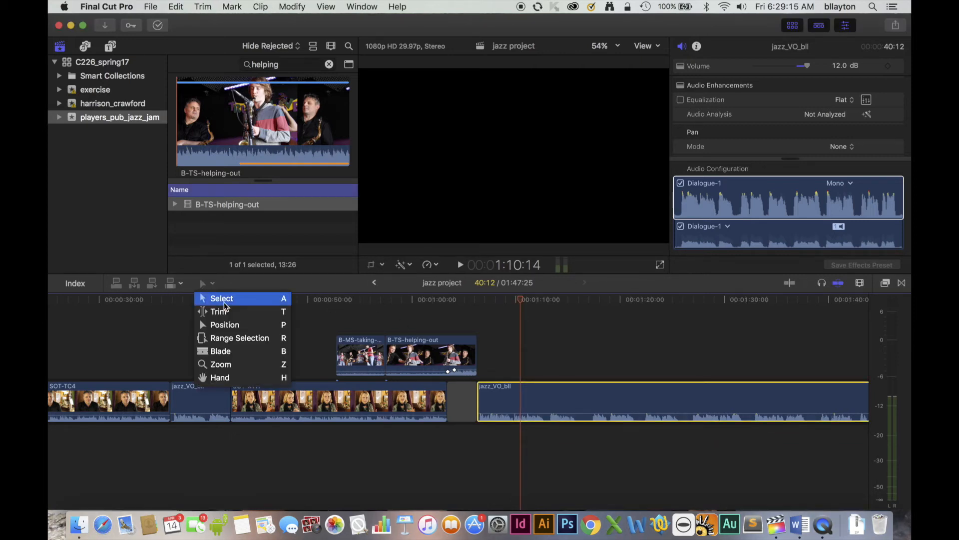
pyautogui.click(225, 367)
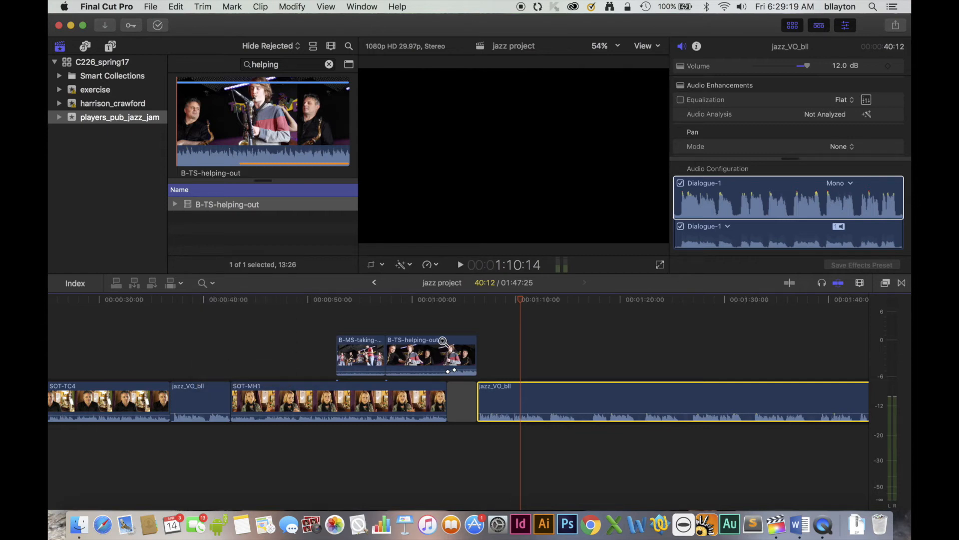
pyautogui.moveTo(444, 325); pyautogui.dragTo(518, 404)
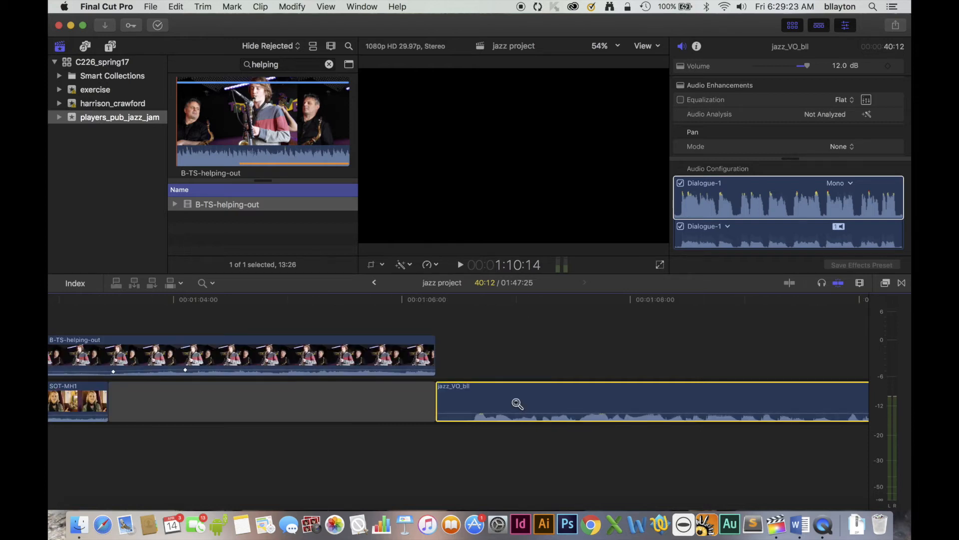
pyautogui.click(203, 284)
pyautogui.click(206, 285)
pyautogui.click(206, 285)
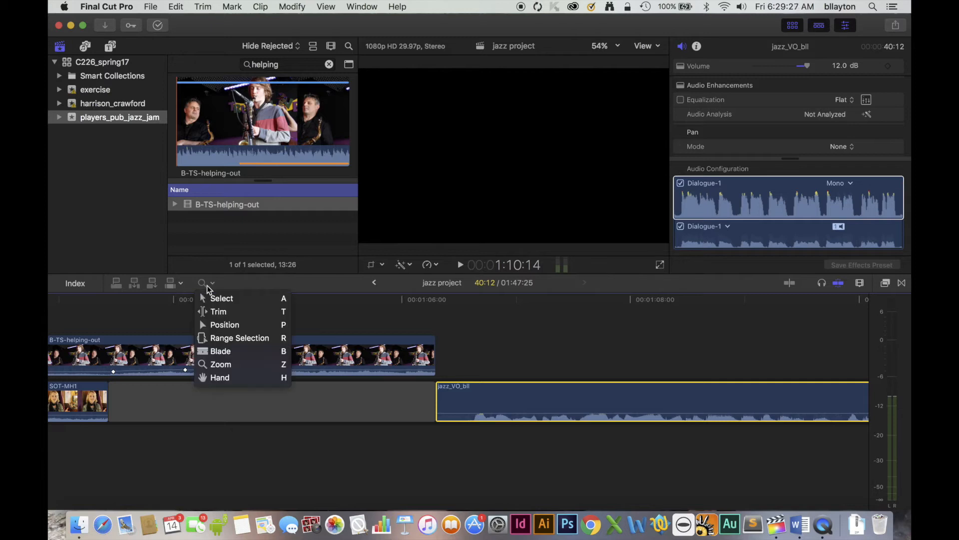
pyautogui.click(241, 325)
pyautogui.moveTo(462, 398); pyautogui.dragTo(401, 398)
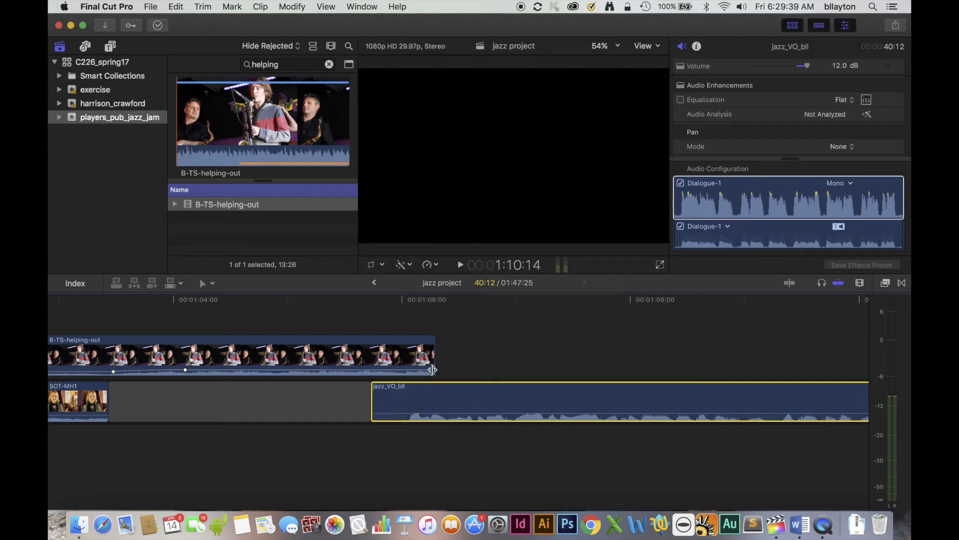
# Step: Add a short audio fade-out to the end of B-TS-helping-out and play from 1:05:02 into the voice-over
pyautogui.moveTo(433, 369); pyautogui.dragTo(391, 370)
pyautogui.click(296, 298)
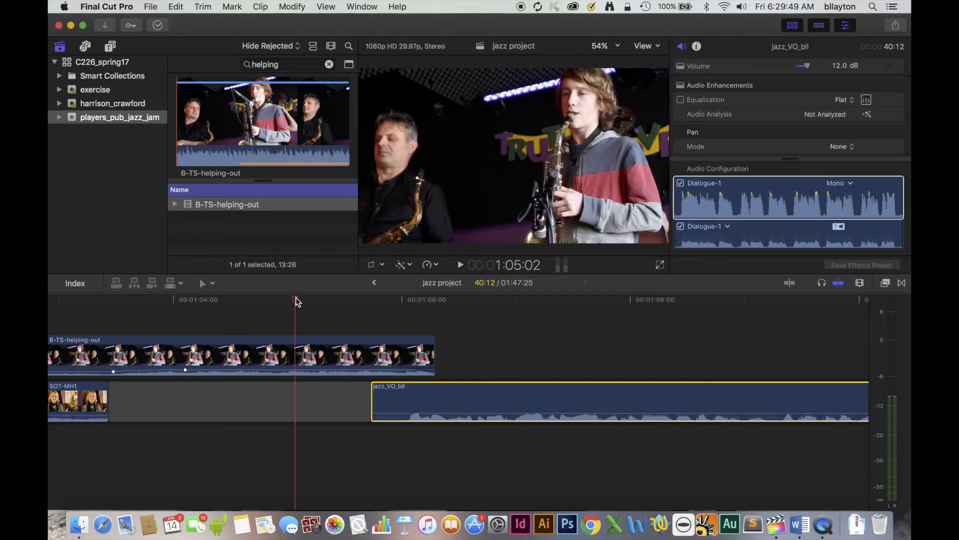
pyautogui.press('space')
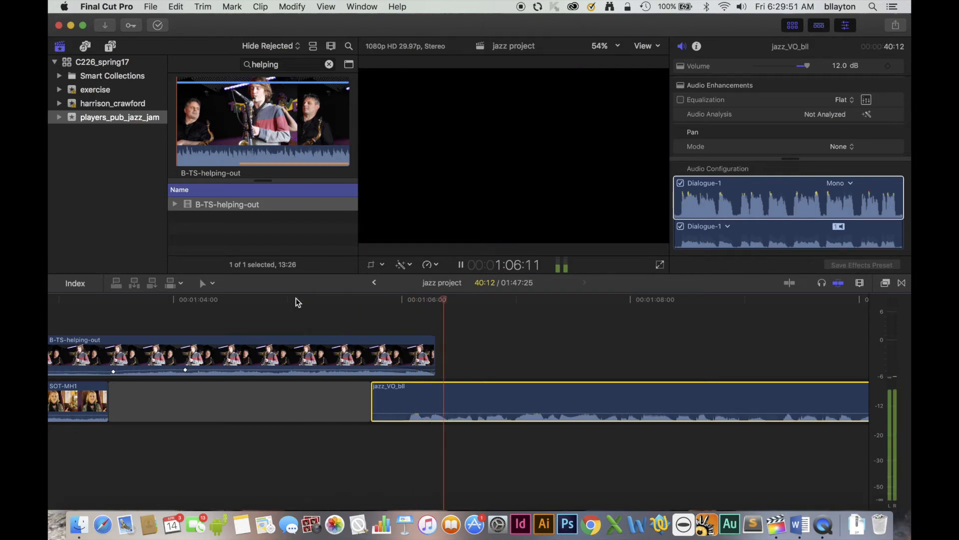
pyautogui.press('space')
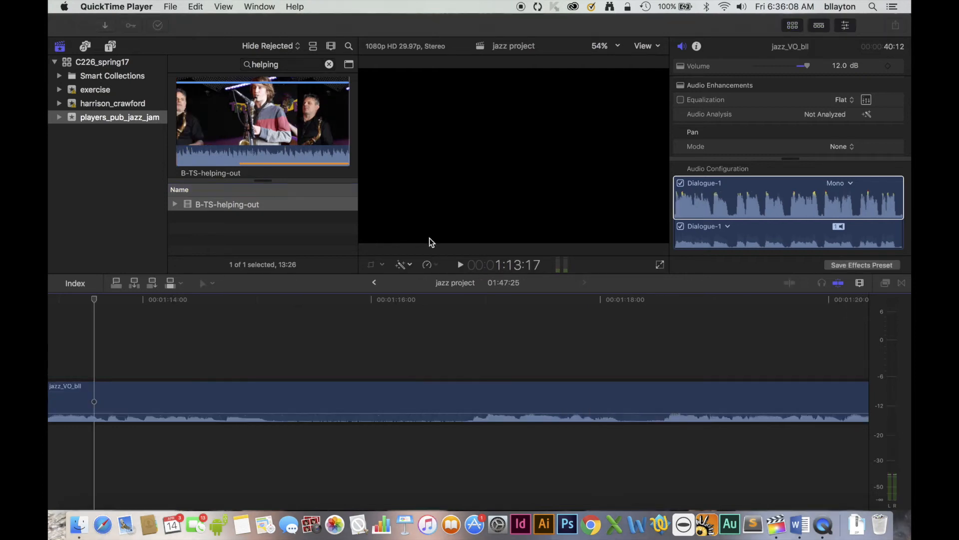
# Step: Search the browser for "mh3" and insert SOT-MH3 into the jazz_VO_bll voice-over at 1:15:23
pyautogui.click(508, 264)
pyautogui.click(508, 265)
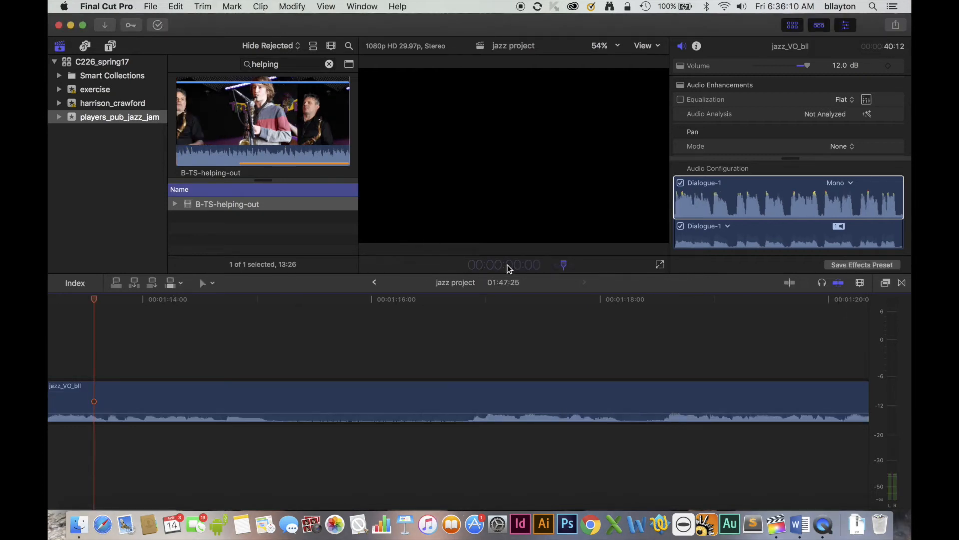
pyautogui.write('1:15:23')
pyautogui.press('Return')
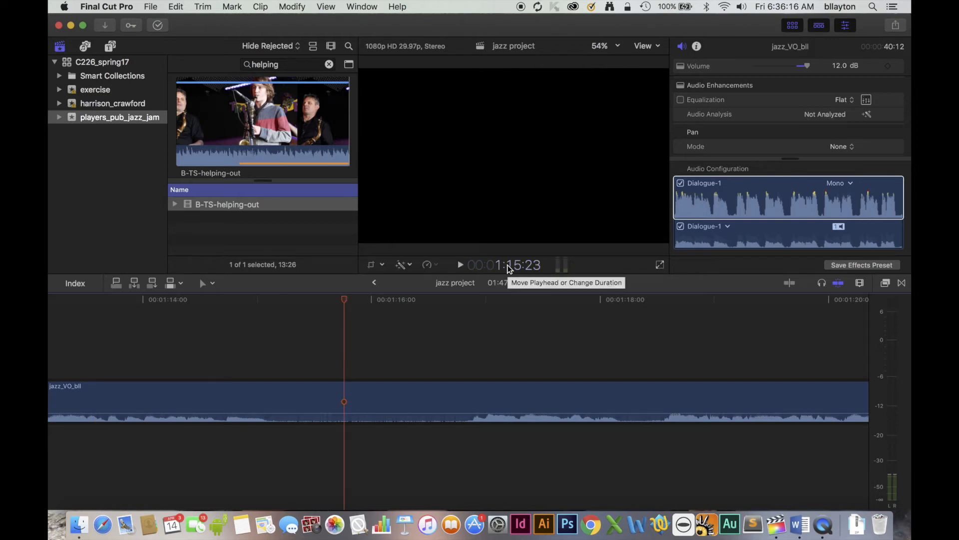
pyautogui.doubleClick(289, 64)
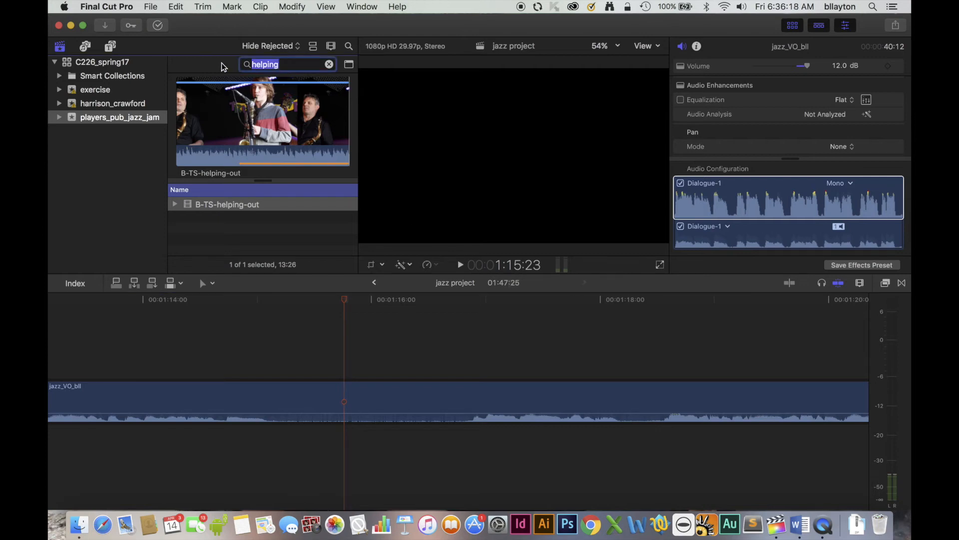
pyautogui.write('mh3')
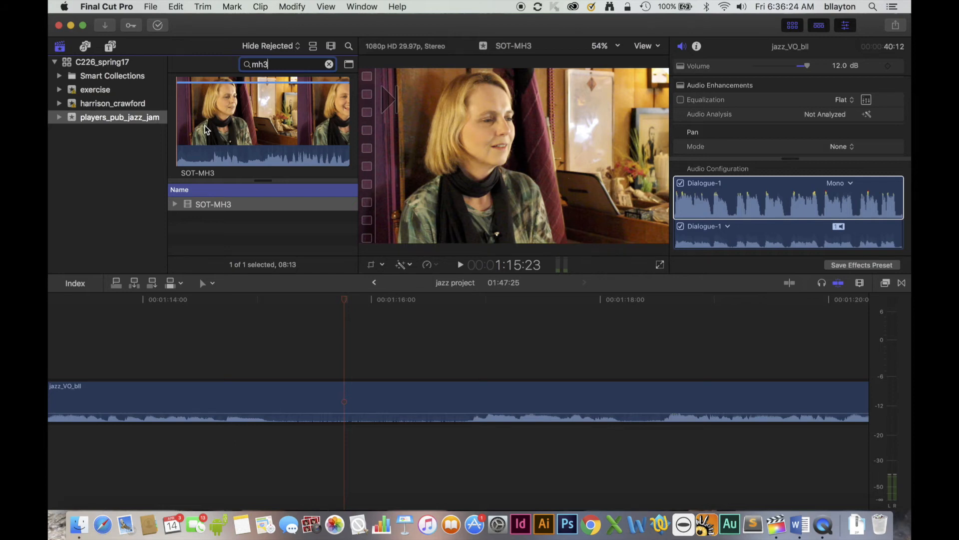
pyautogui.click(134, 284)
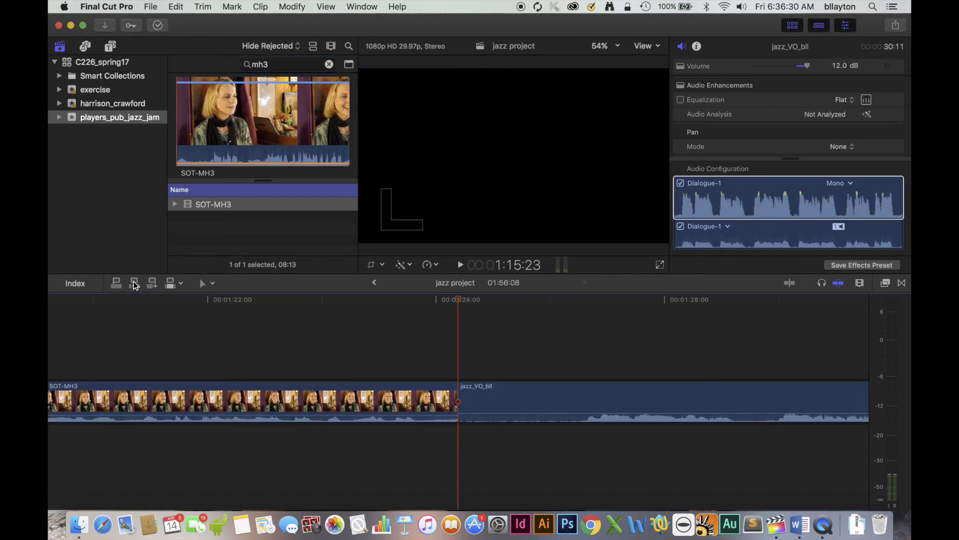
# Step: Play the timeline from the voice-over before SOT-MH3 to 1:23:21 to review the inserted interview clip
pyautogui.hscroll(-5, 188, 348)
pyautogui.hscroll(-8, 188, 348)
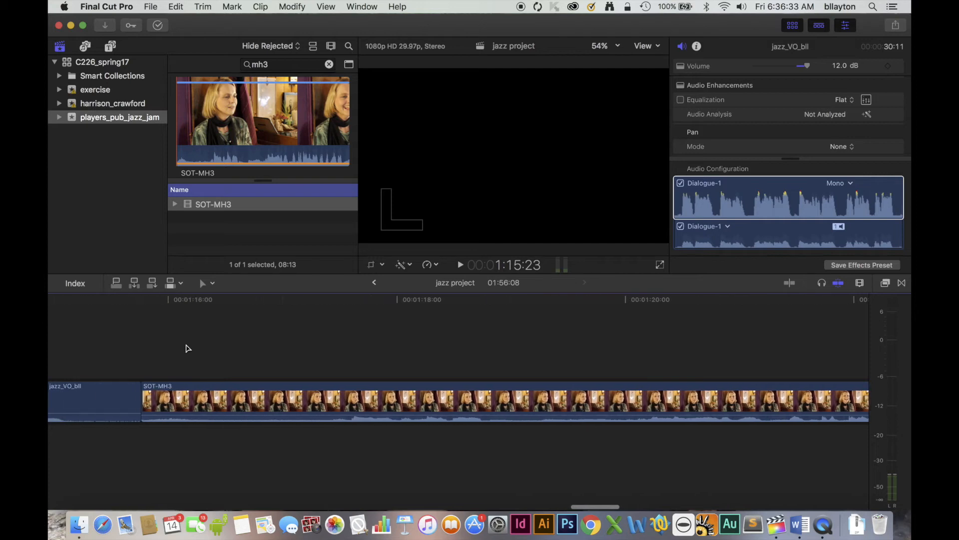
pyautogui.click(173, 301)
pyautogui.press('space')
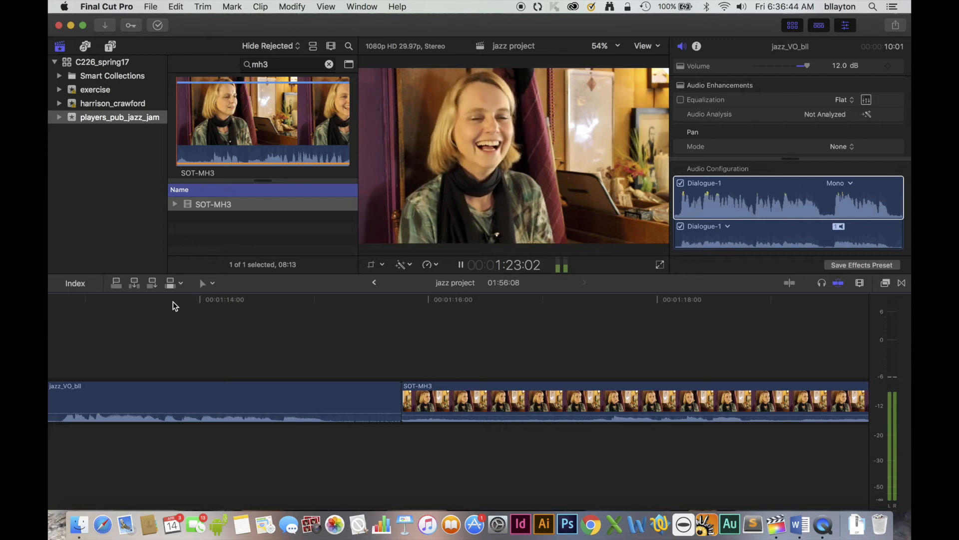
pyautogui.press('space')
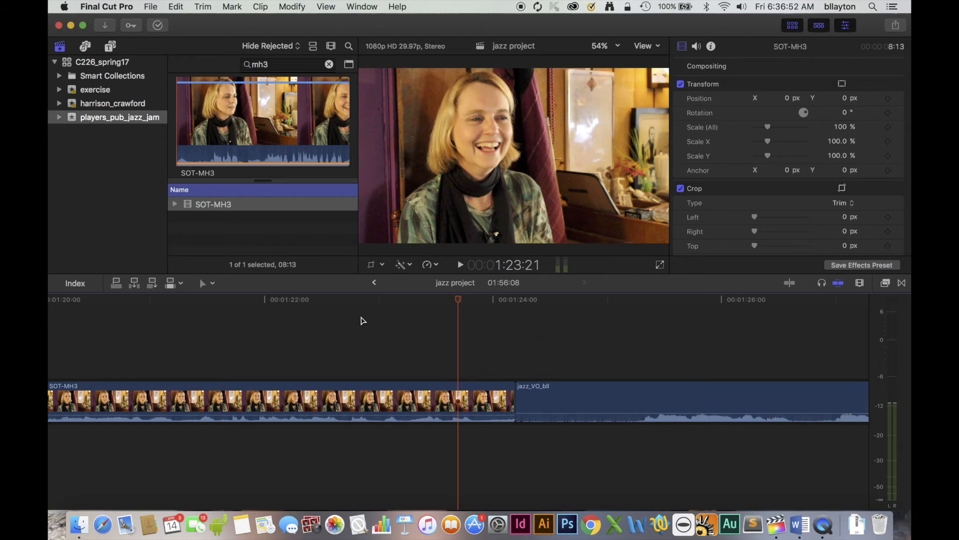
# Step: Blade the jazz_VO_bll clip about one second after SOT-MH3 ends, just before the narration starts
pyautogui.click(207, 283)
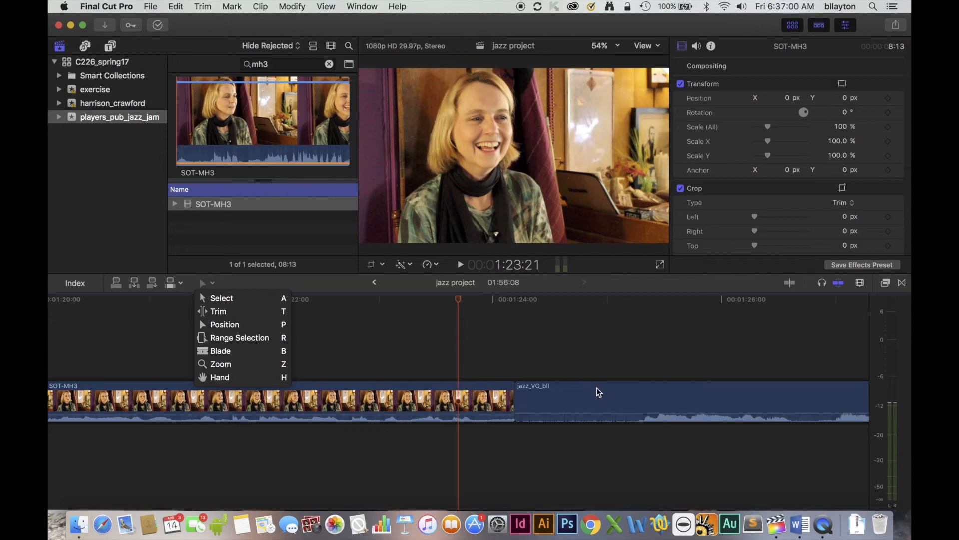
pyautogui.press('b')
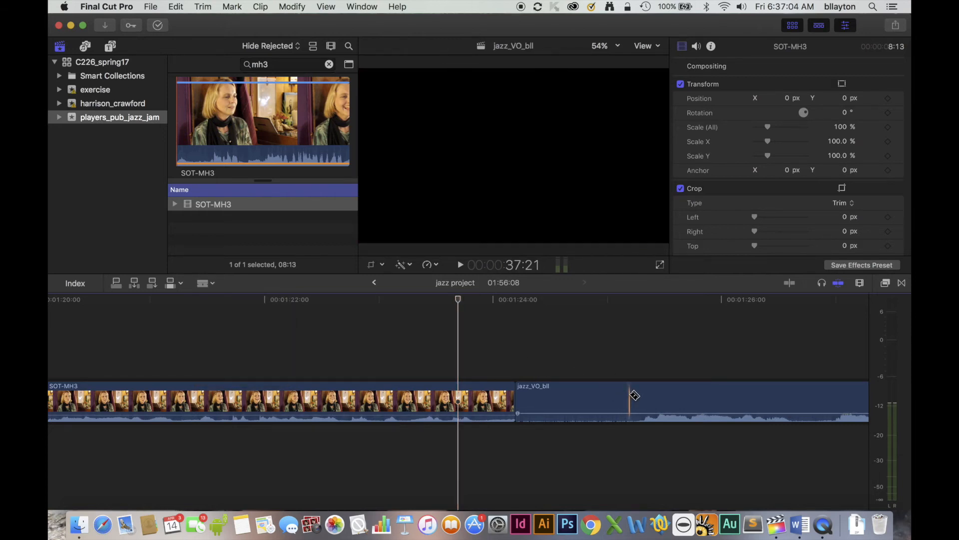
pyautogui.click(631, 395)
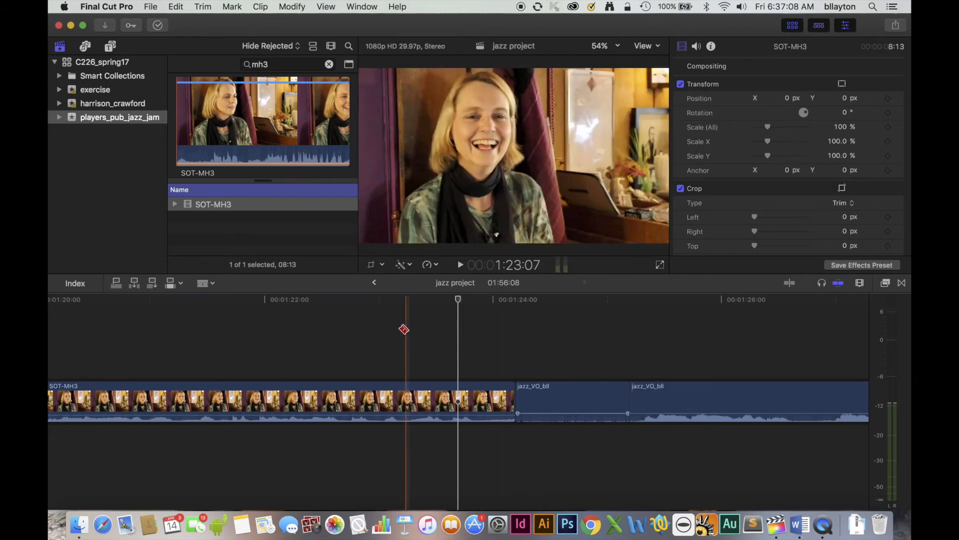
# Step: Delete the one-second silent piece of jazz_VO_bll directly after SOT-MH3, undoing and redoing the deletion to compare
pyautogui.click(207, 284)
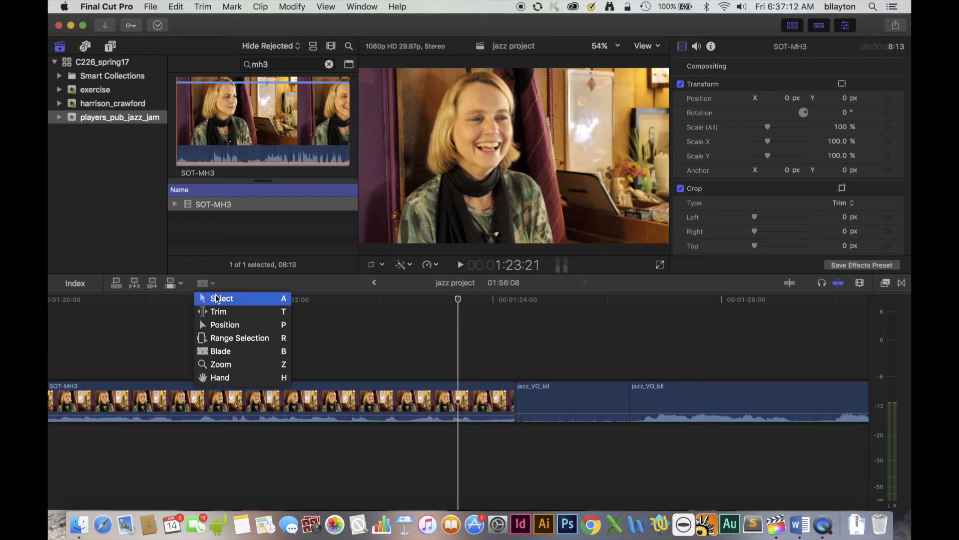
pyautogui.click(218, 299)
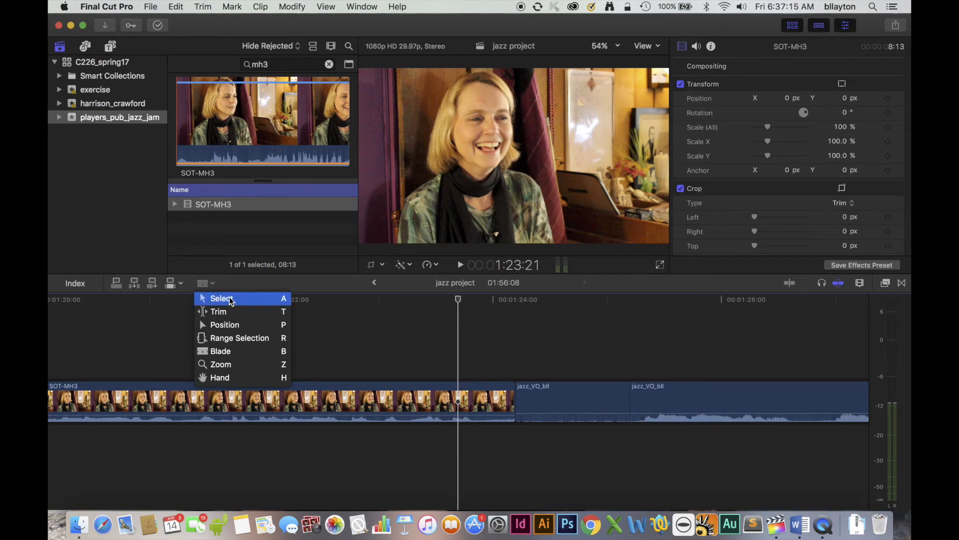
pyautogui.click(578, 390)
pyautogui.press('BackSpace')
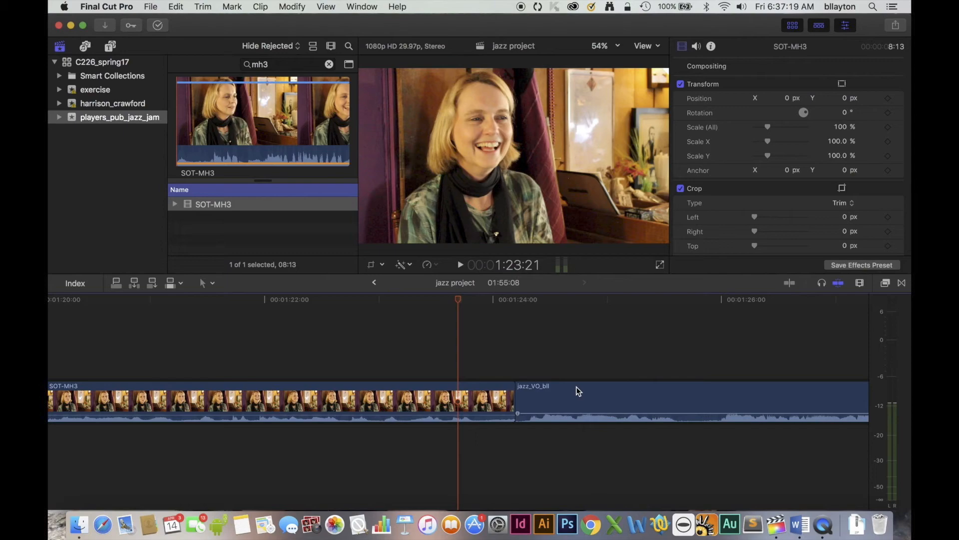
pyautogui.press('super+z')
pyautogui.press('super+shift+z')
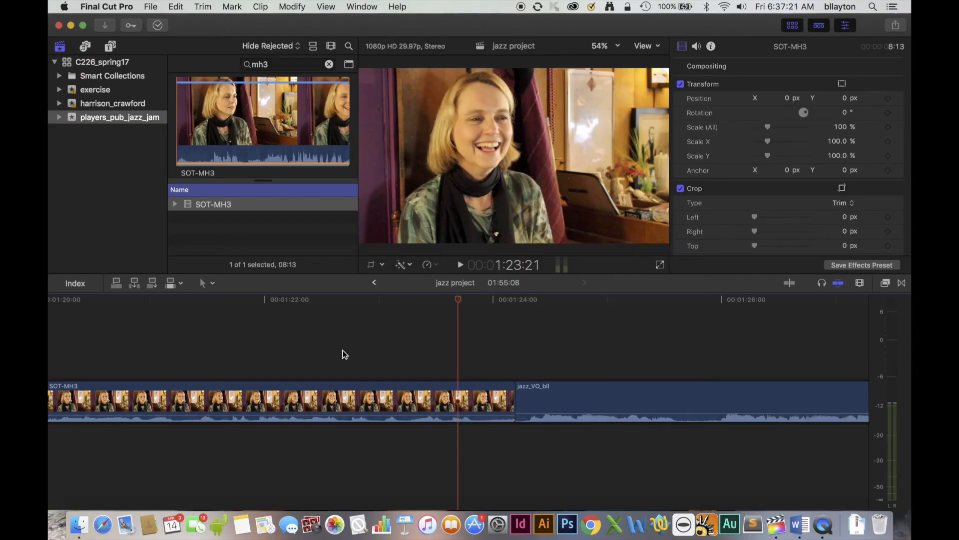
# Step: Shift jazz_VO_bll away from the end of SOT-MH3 with the Position tool to open a short gap, and delete that gap
pyautogui.click(210, 284)
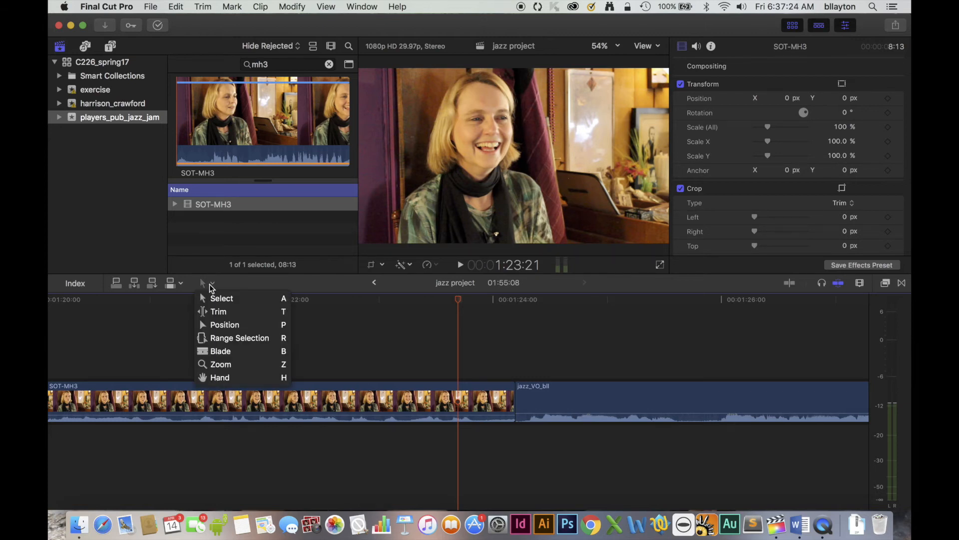
pyautogui.click(239, 324)
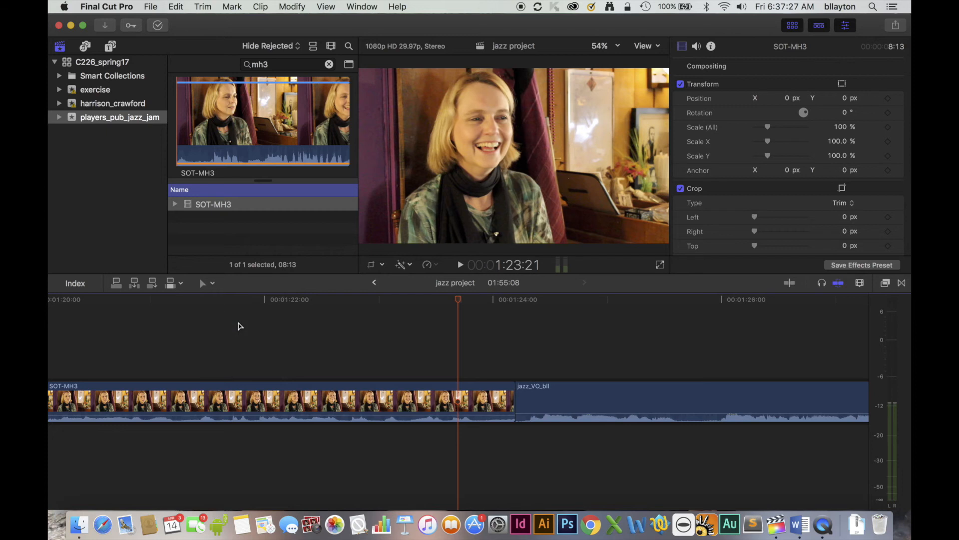
pyautogui.moveTo(571, 396); pyautogui.dragTo(645, 391)
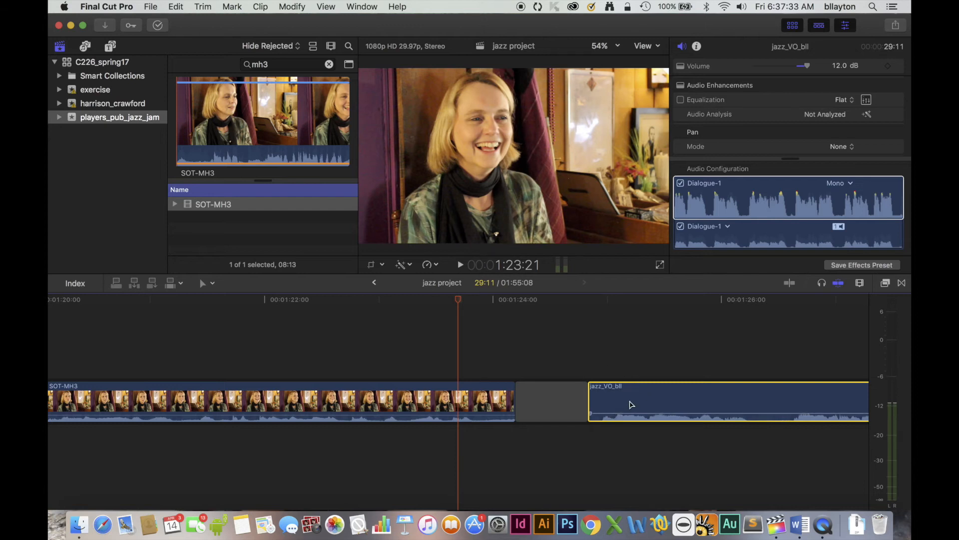
pyautogui.click(561, 403)
pyautogui.press('Delete')
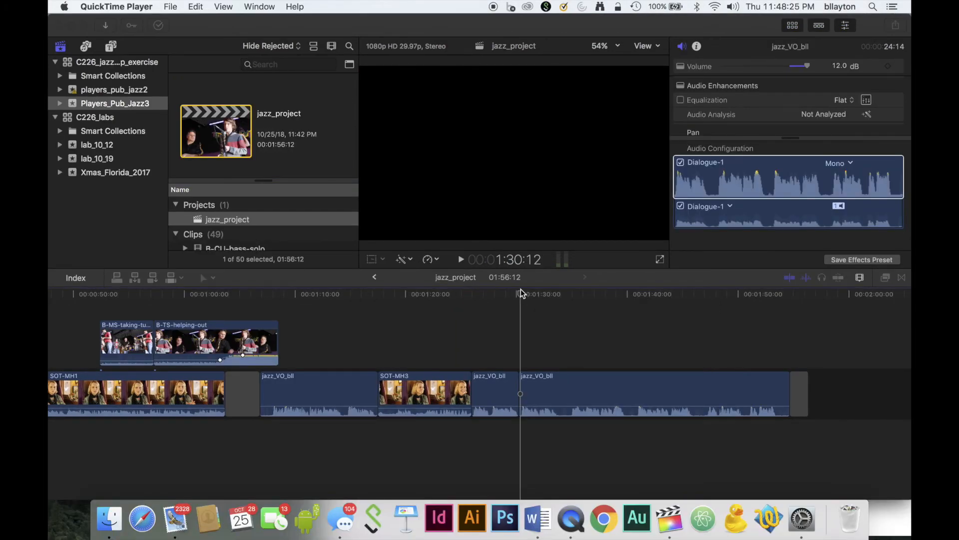
# Step: Play the voice-over from 1:30:12 to the pause at 1:34:09, find clip "tc1" in the browser and insert SOT-TC1 there
pyautogui.click(520, 295)
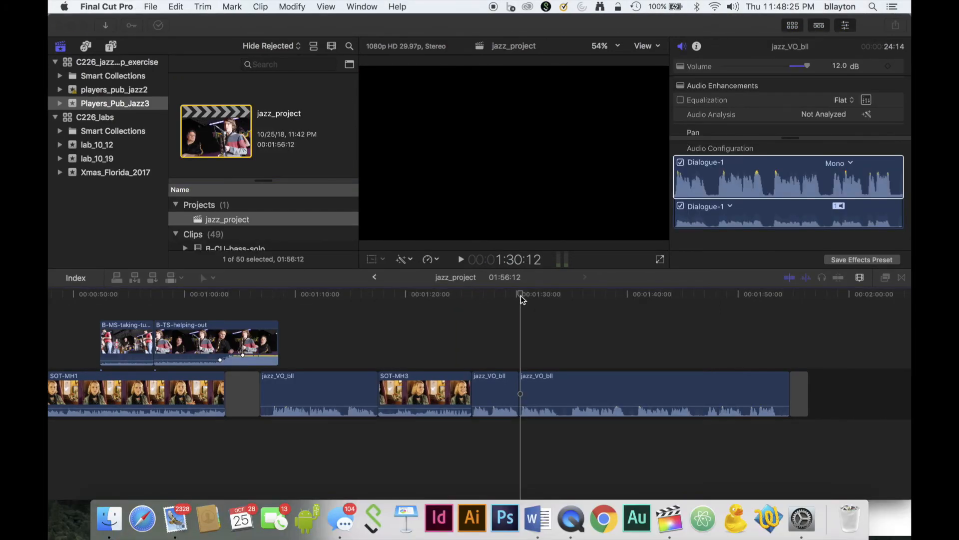
pyautogui.press('space')
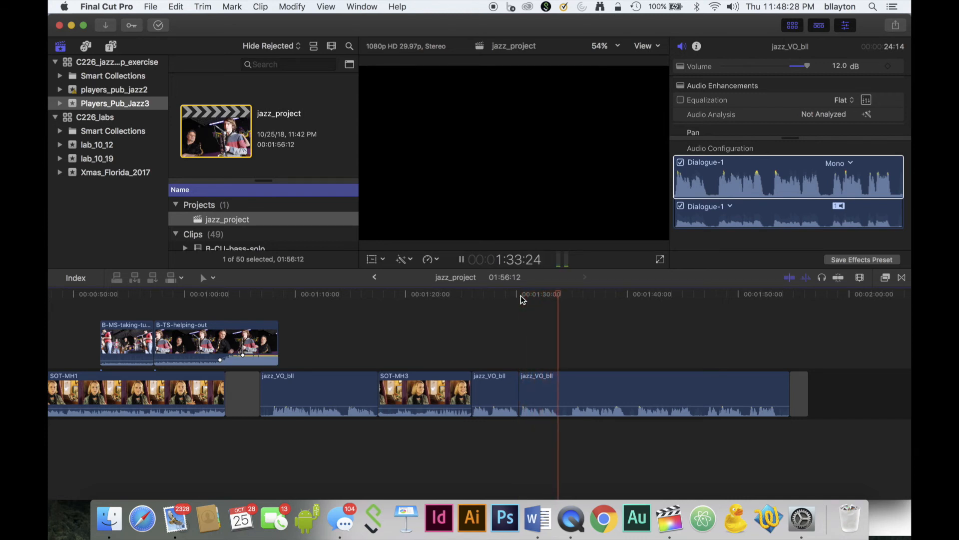
pyautogui.press('space')
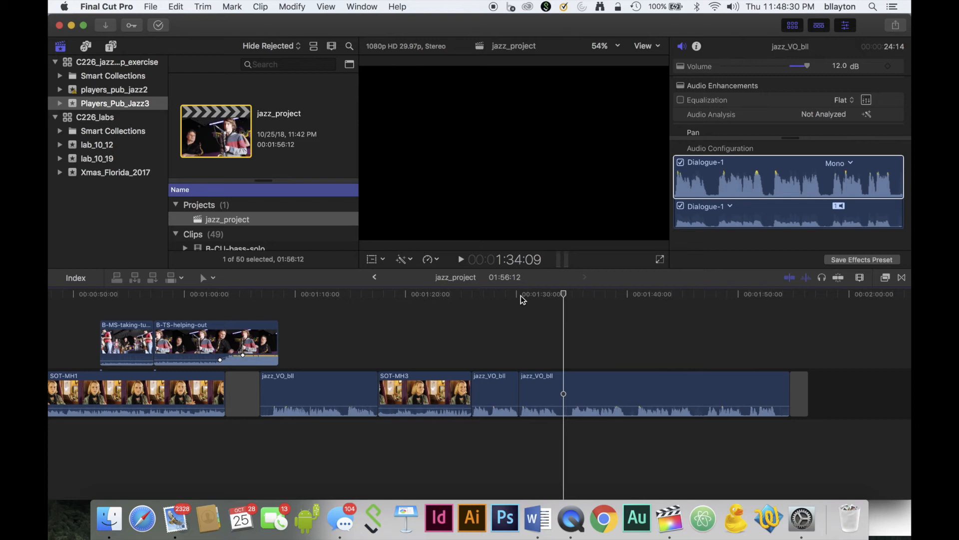
pyautogui.click(274, 64)
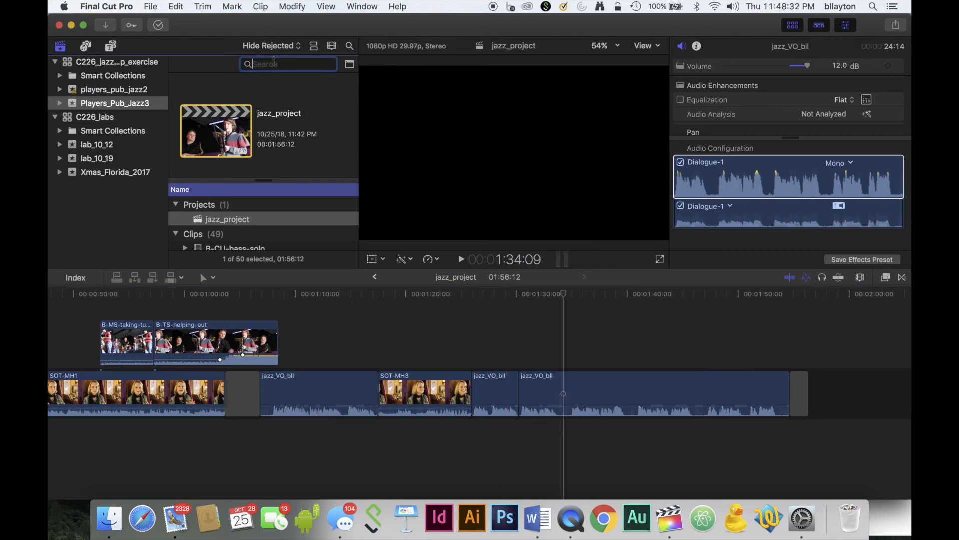
pyautogui.write('tc1')
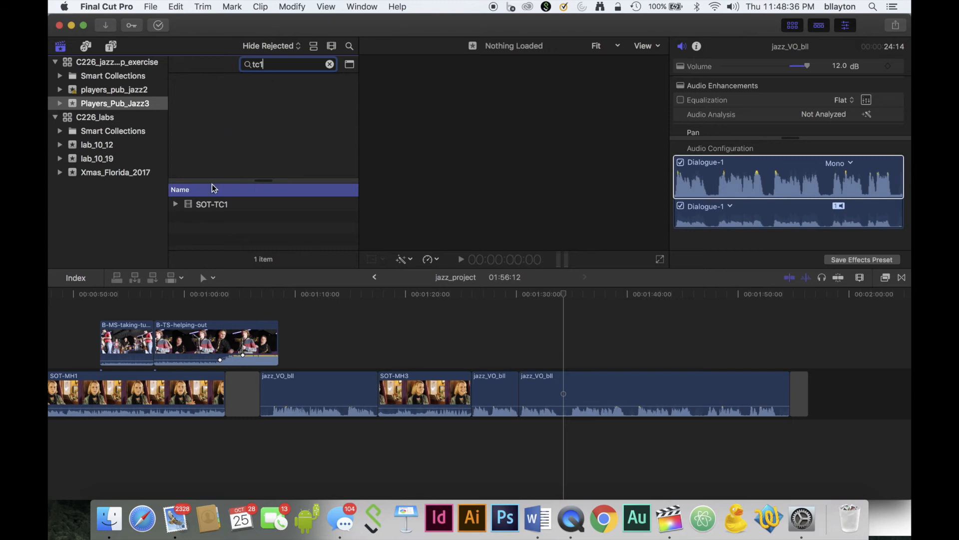
pyautogui.click(211, 203)
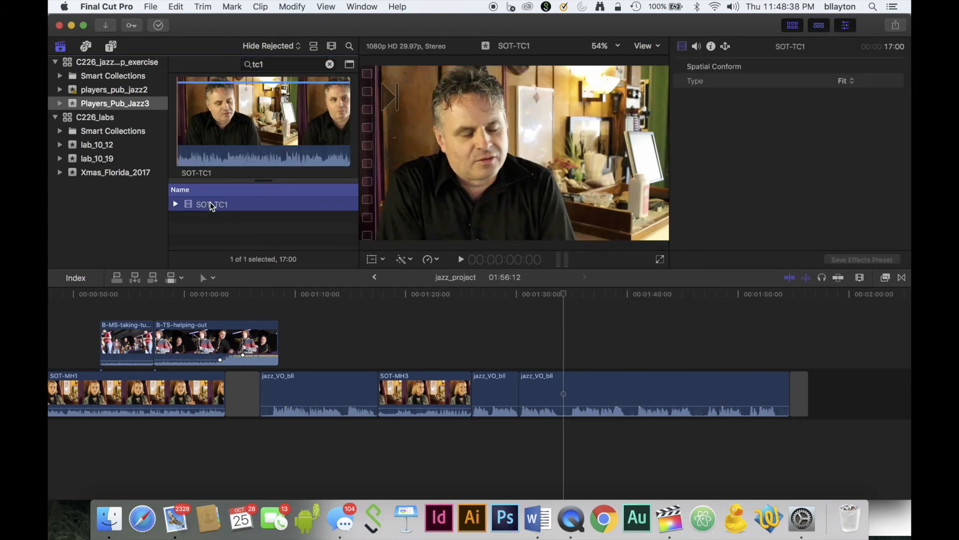
pyautogui.click(135, 277)
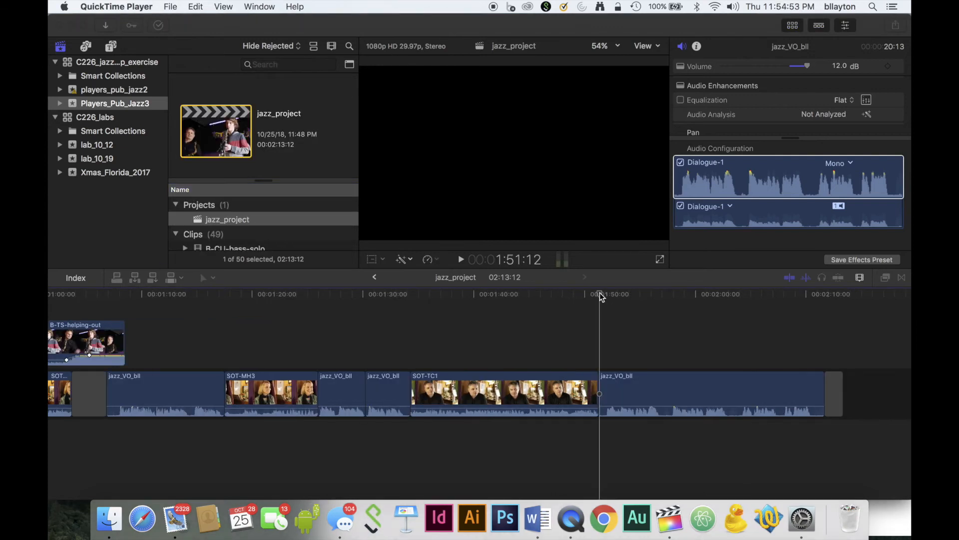
# Step: Find the voice-over pause at 1:57:01, search the browser for "jkl", insert SOT-JKL1 there and play the edit from 1:56:18
pyautogui.click(600, 292)
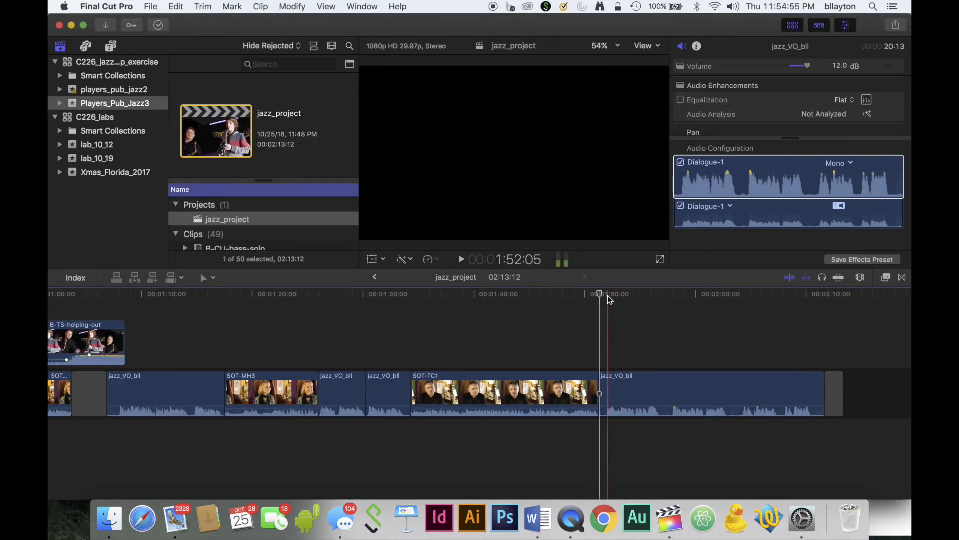
pyautogui.moveTo(601, 292); pyautogui.dragTo(641, 294)
pyautogui.press('space')
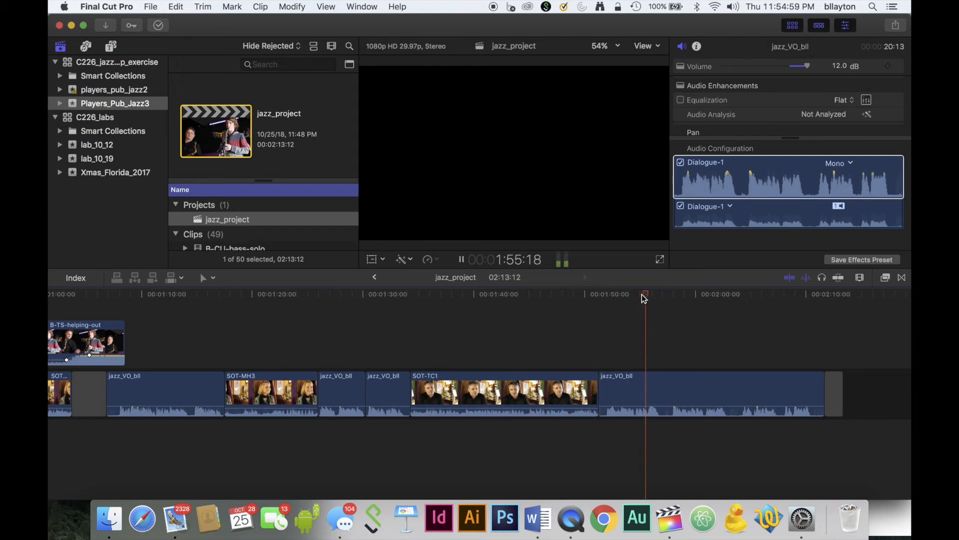
pyautogui.press('space')
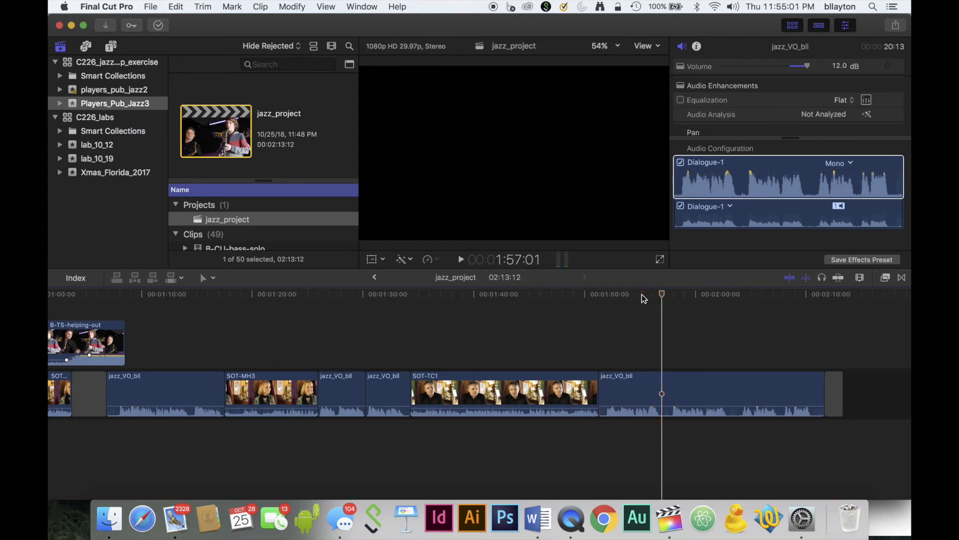
pyautogui.click(272, 68)
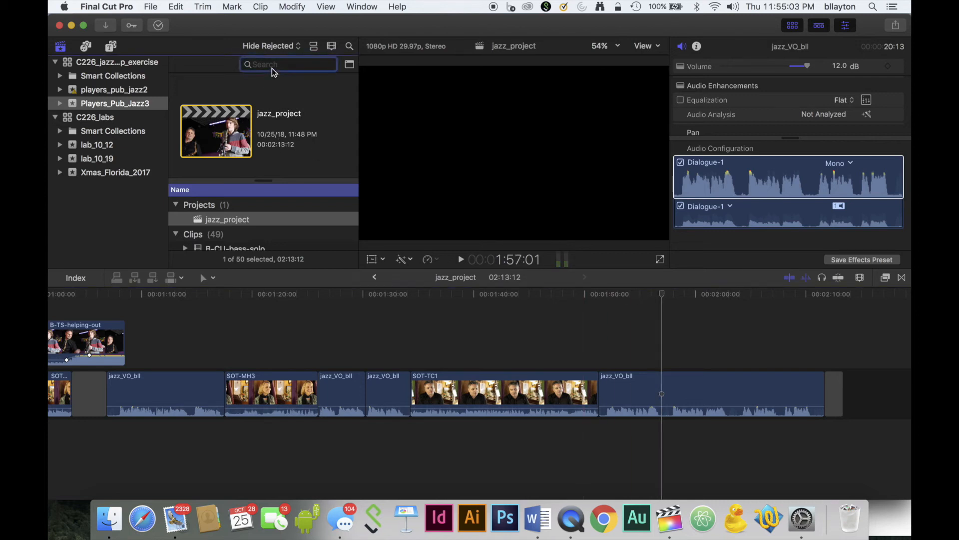
pyautogui.write('jkl')
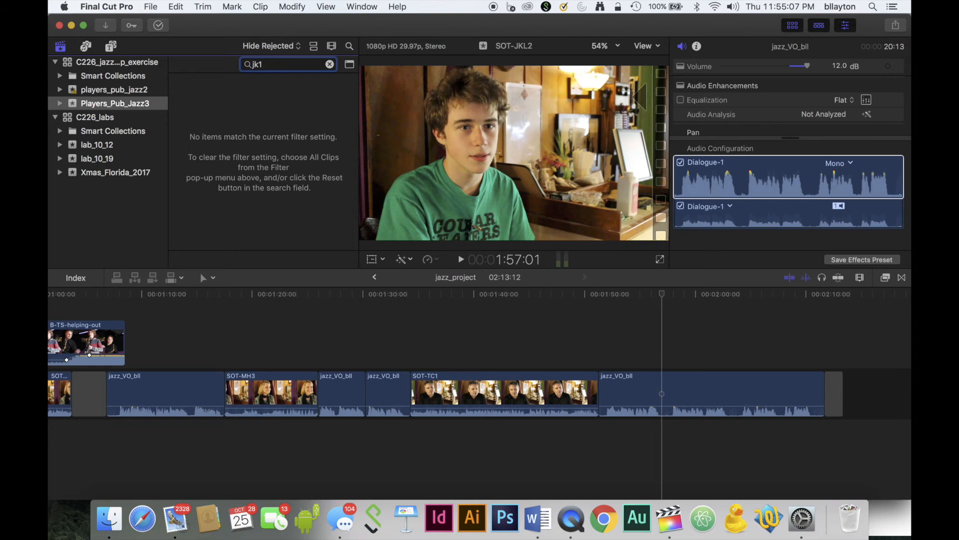
pyautogui.press('BackSpace')
pyautogui.write('l')
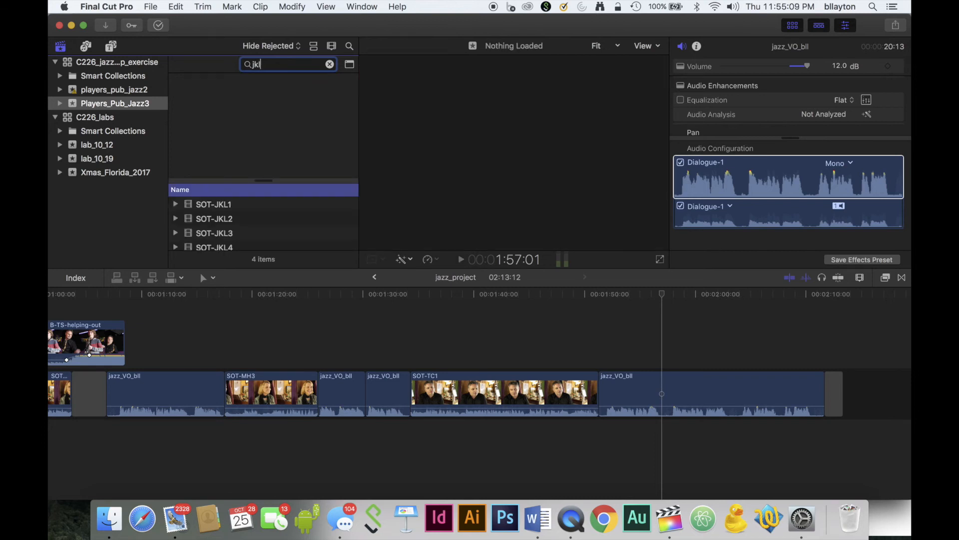
pyautogui.click(201, 207)
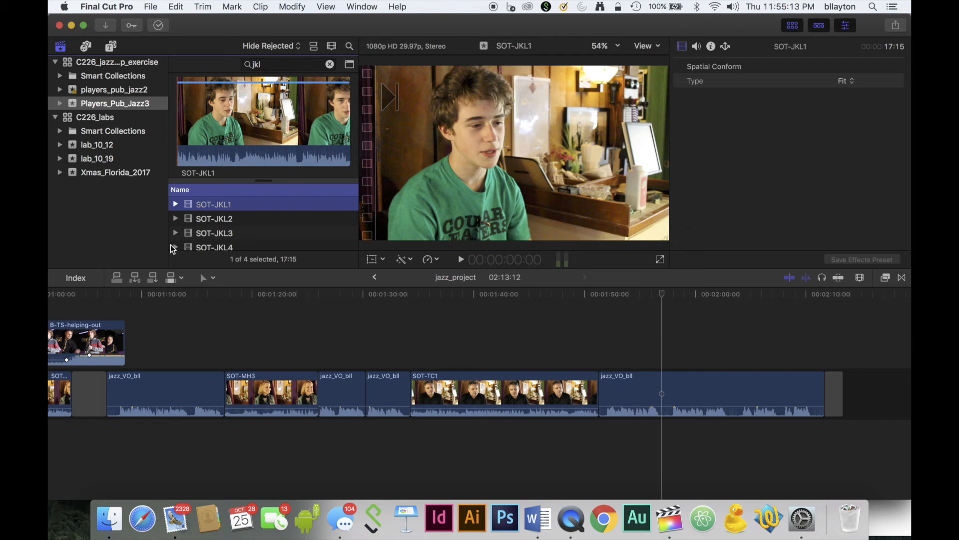
pyautogui.click(134, 277)
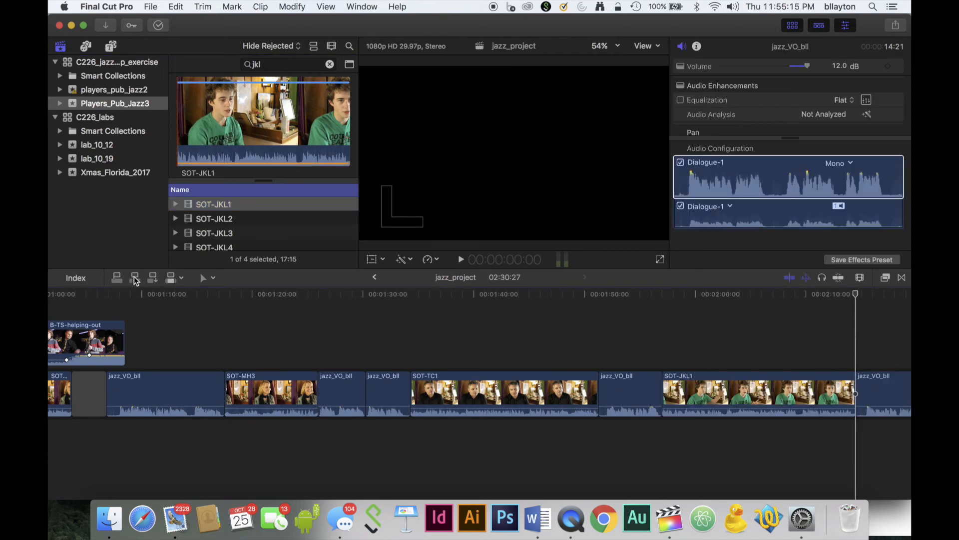
pyautogui.click(658, 295)
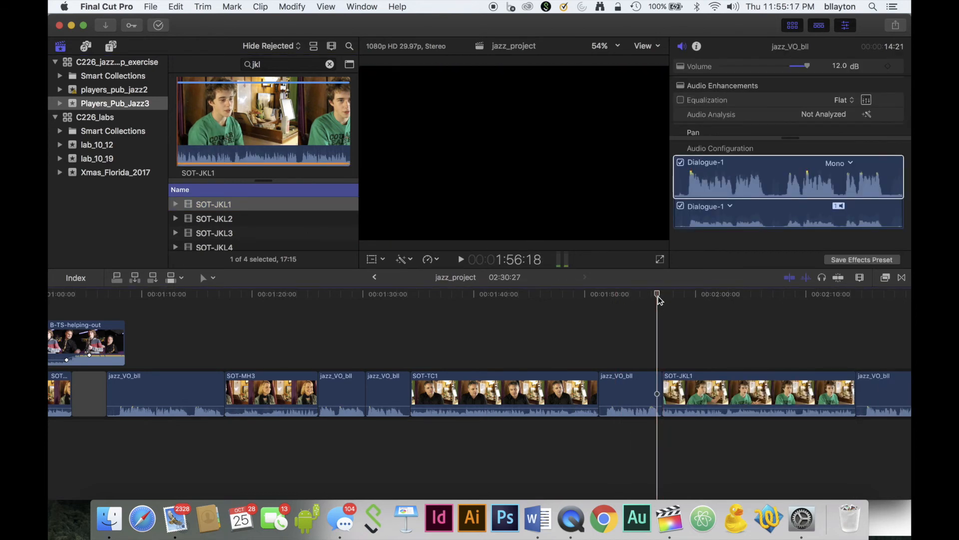
pyautogui.press('space')
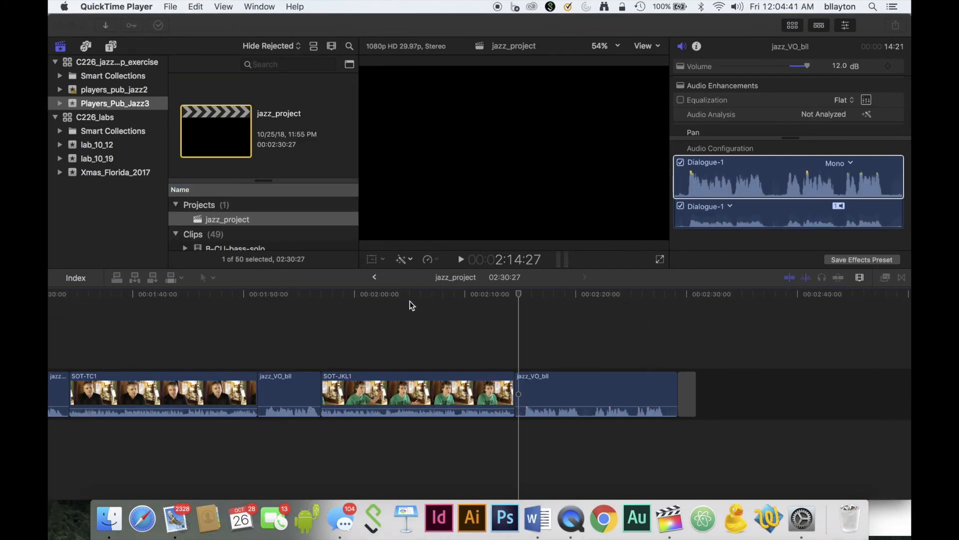
# Step: Play the voice-over after SOT-JKL1 to the pause at 2:20:22, search the browser for "dr3" and insert SOT-DR3 there
pyautogui.click(520, 294)
pyautogui.press('space')
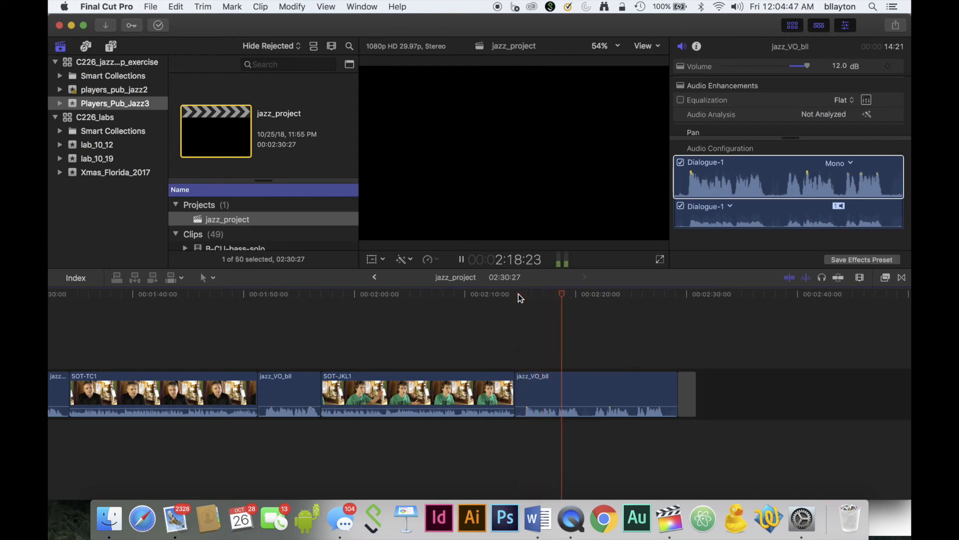
pyautogui.press('space')
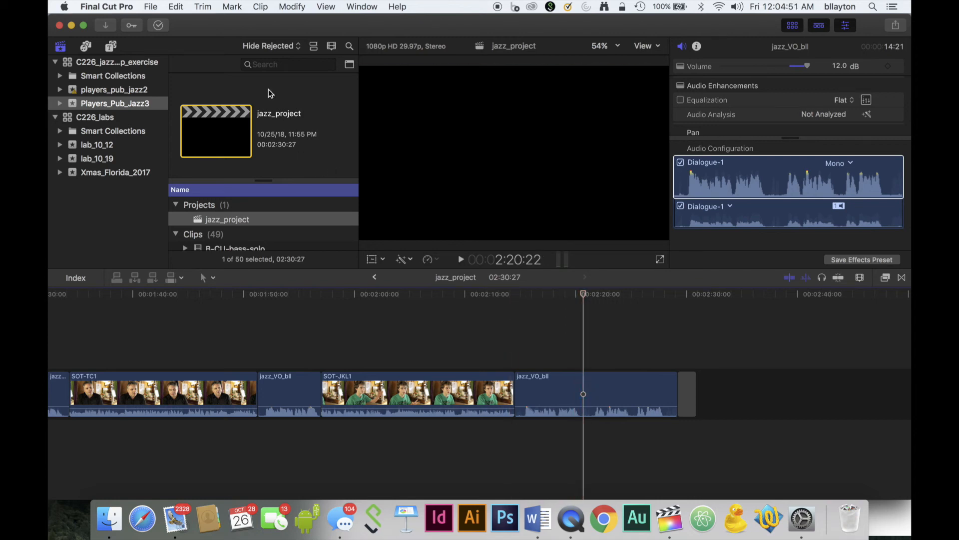
pyautogui.click(264, 65)
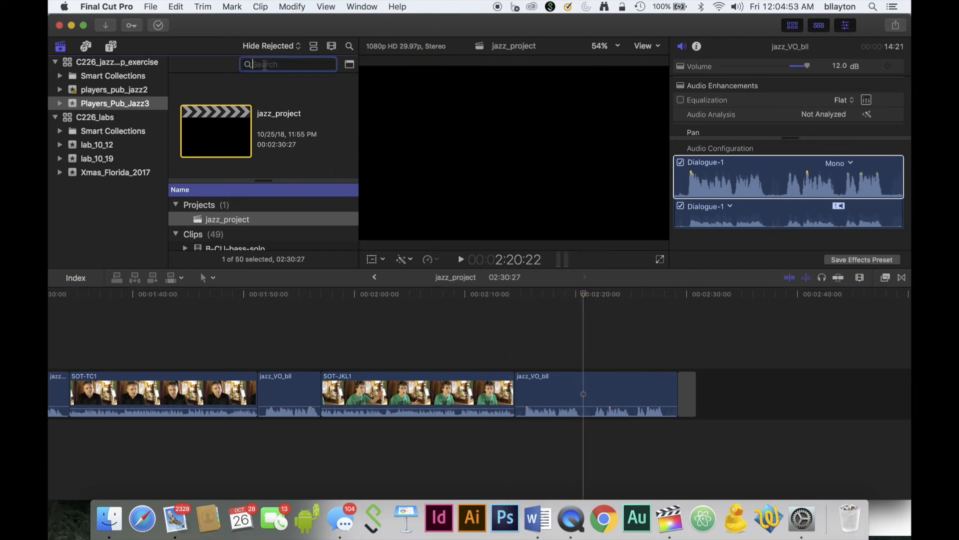
pyautogui.write('dr3')
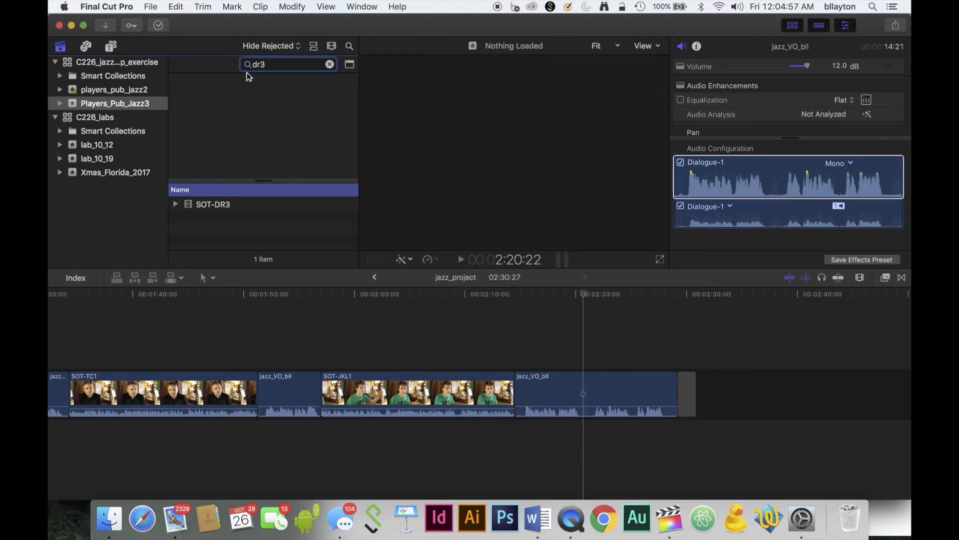
pyautogui.click(218, 202)
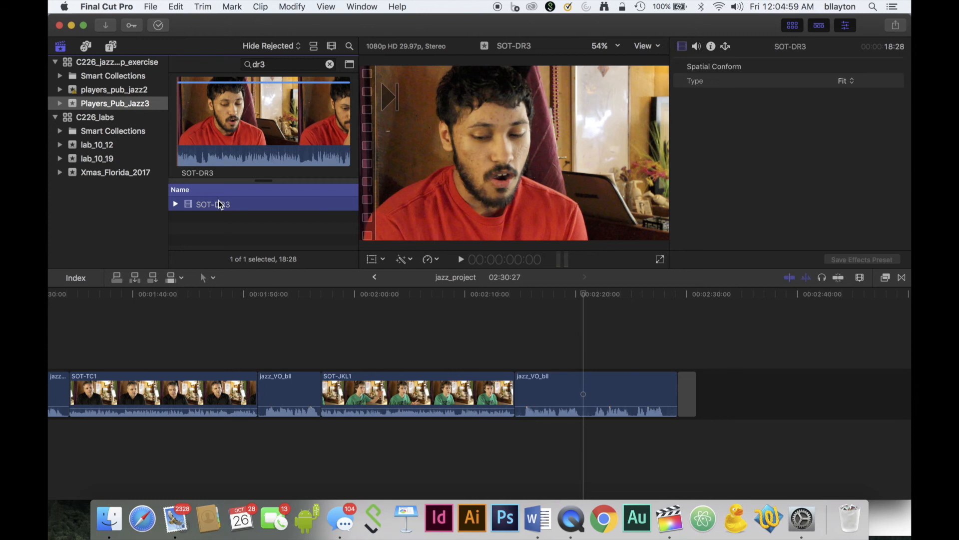
pyautogui.press('w')
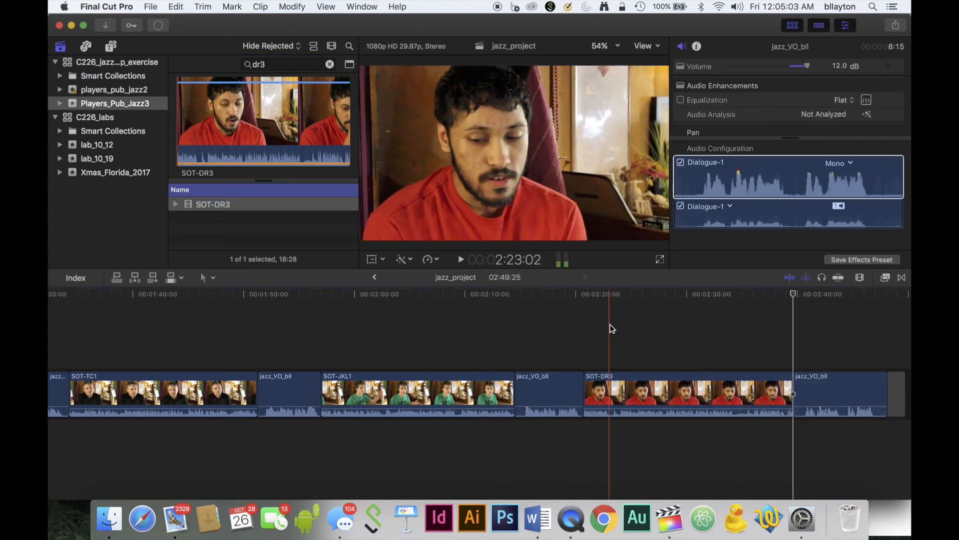
# Step: Play SOT-DR3 to find where the quote should end and trim the clip's end back to about 2:34:05
pyautogui.hscroll(1, 610, 324)
pyautogui.hscroll(3, 610, 325)
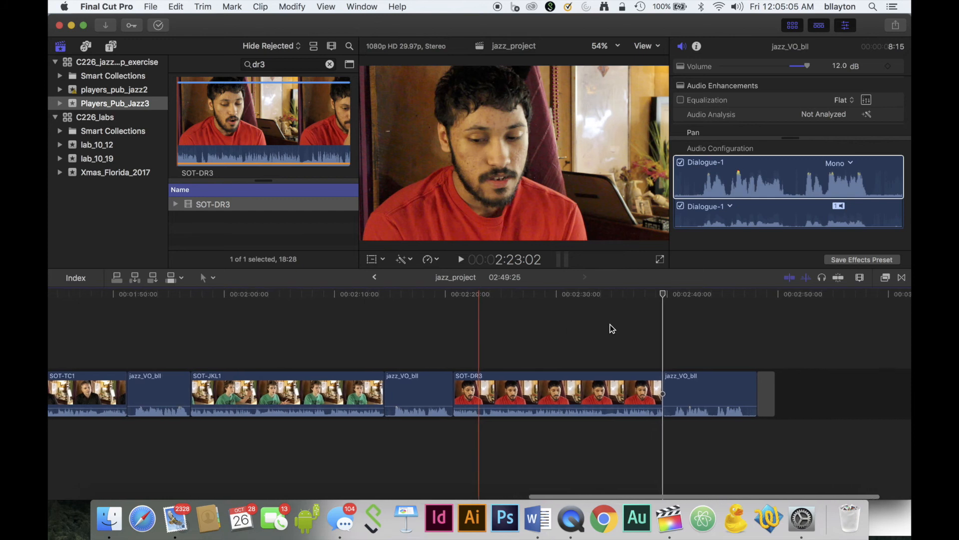
pyautogui.click(571, 296)
pyautogui.press('space')
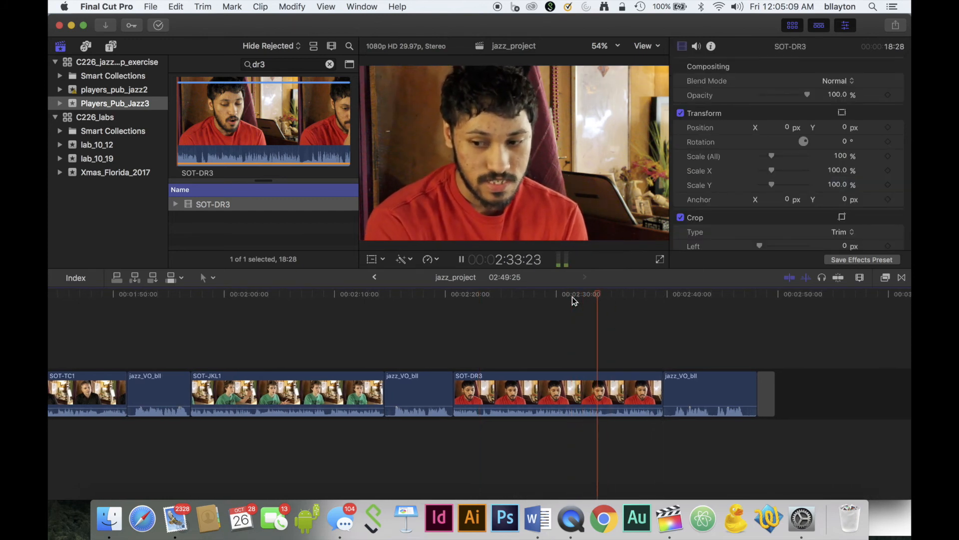
pyautogui.press('space')
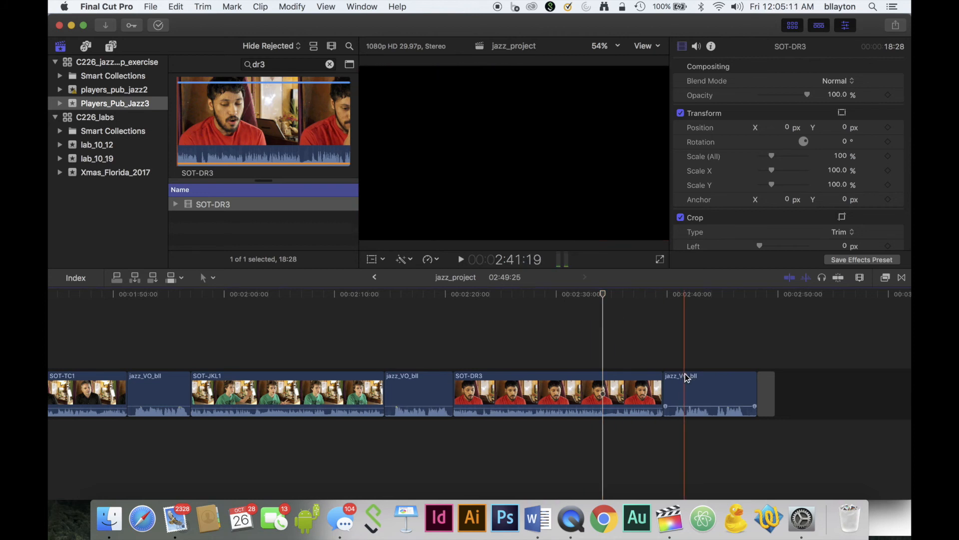
pyautogui.moveTo(660, 392); pyautogui.dragTo(603, 398)
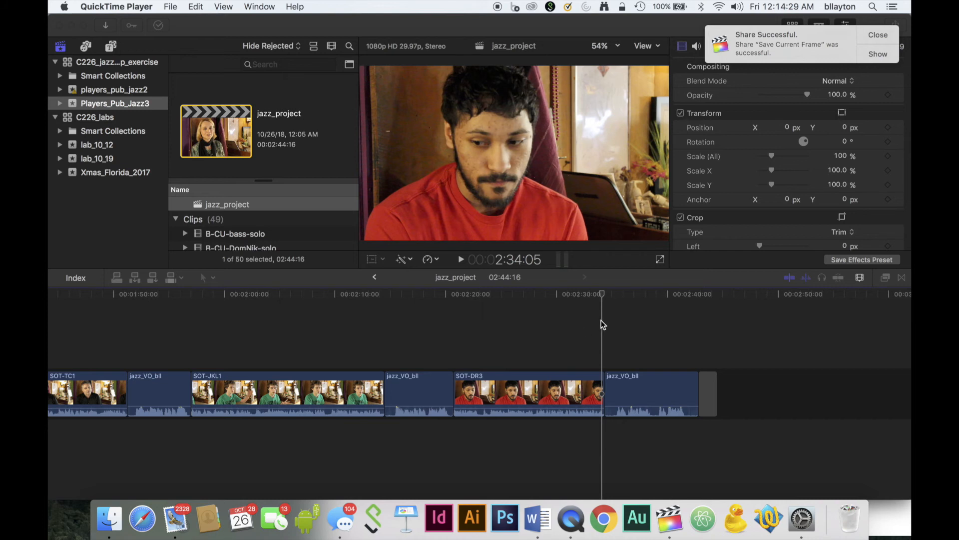
# Step: Play the voice-over to the pause at 2:38:29, search the browser for "tc7", insert SOT-TC7 there and play its end from 2:47:25
pyautogui.click(602, 321)
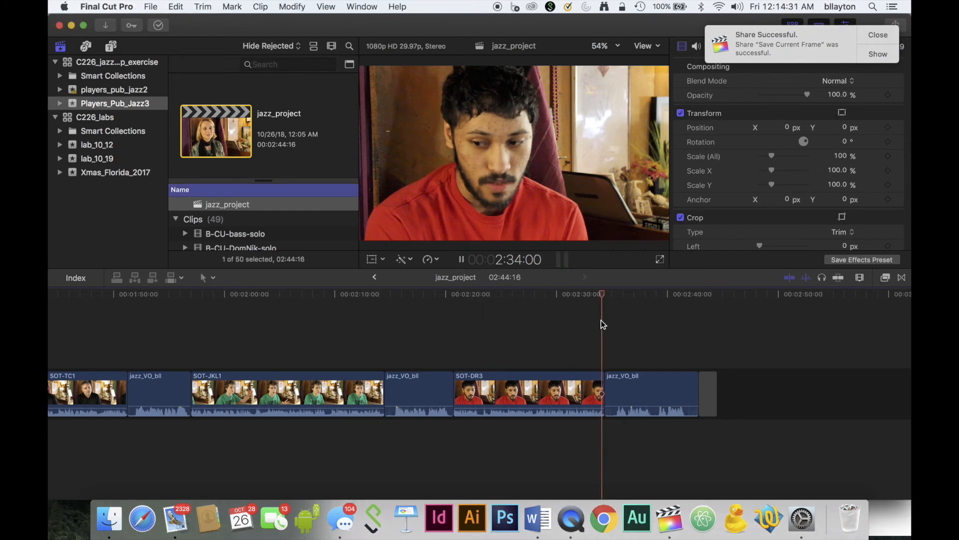
pyautogui.press('space')
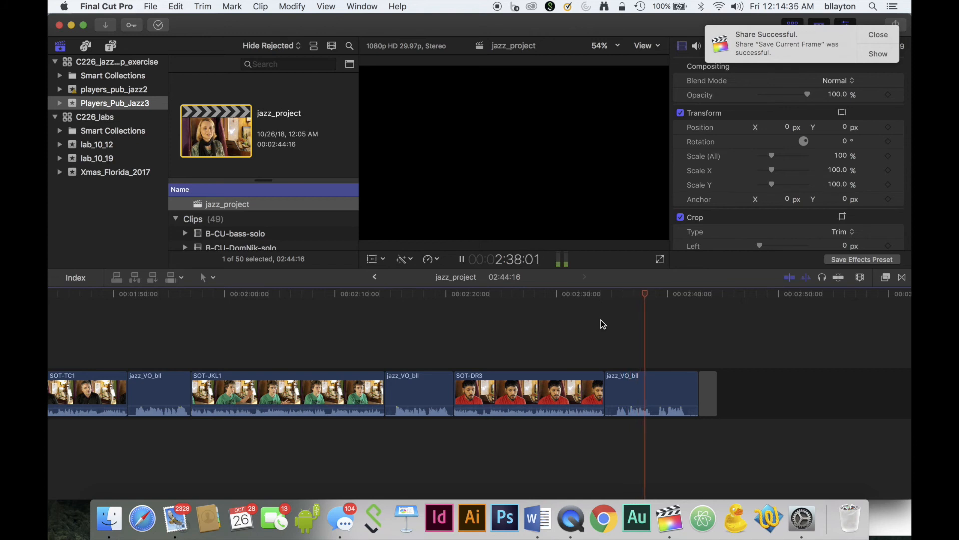
pyautogui.press('space')
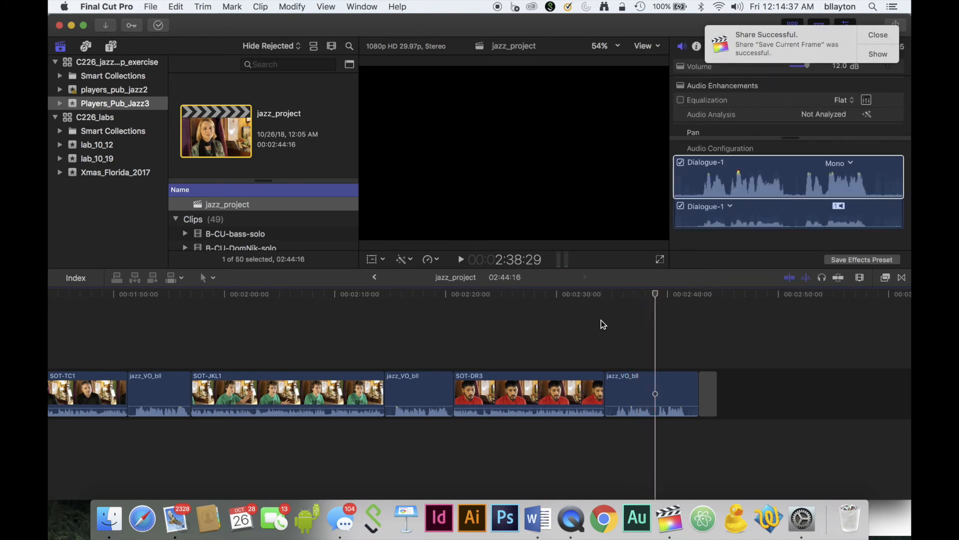
pyautogui.click(265, 65)
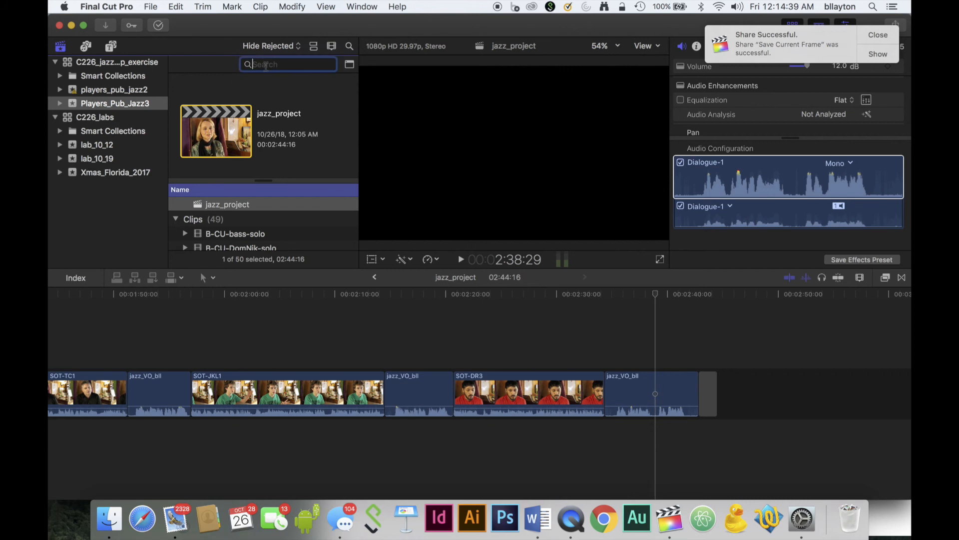
pyautogui.write('tc7')
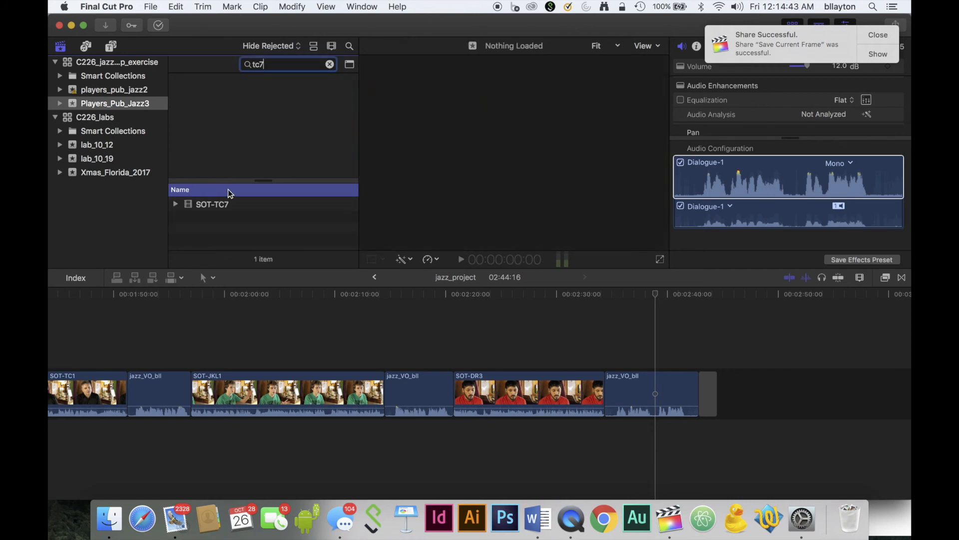
pyautogui.click(221, 204)
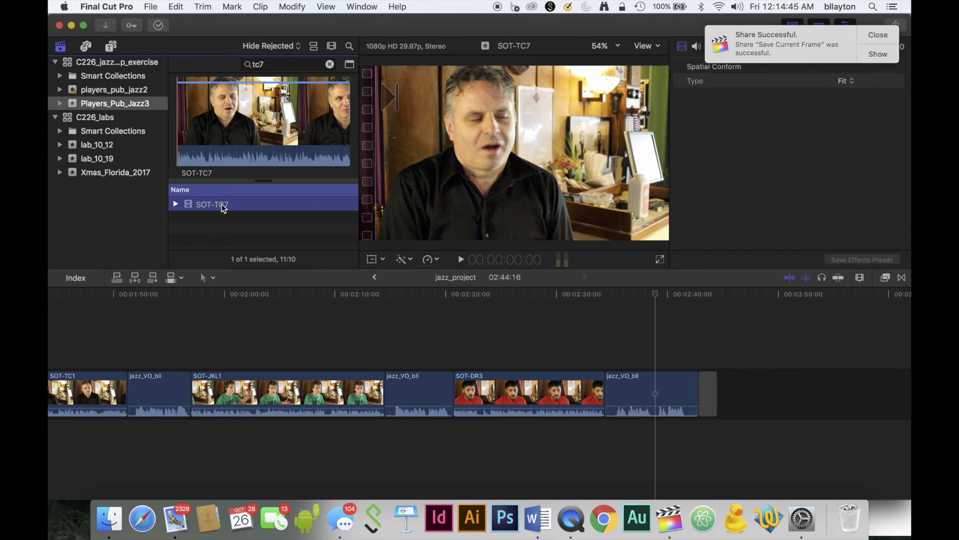
pyautogui.press('e')
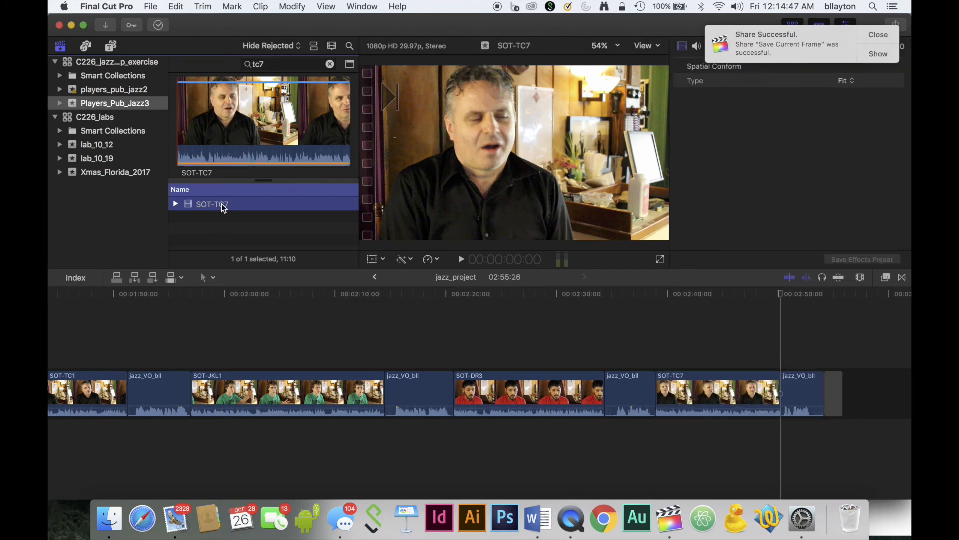
pyautogui.click(762, 308)
pyautogui.click(754, 295)
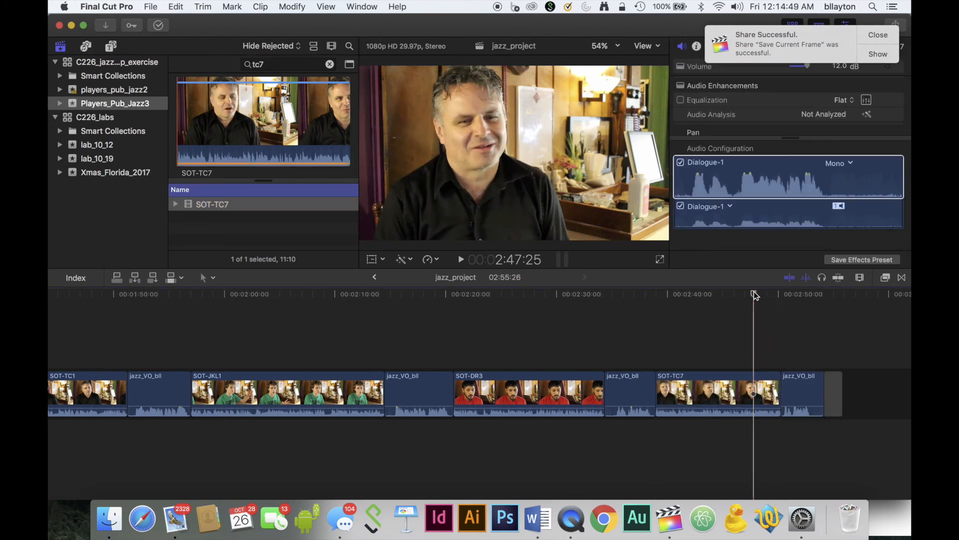
pyautogui.press('space')
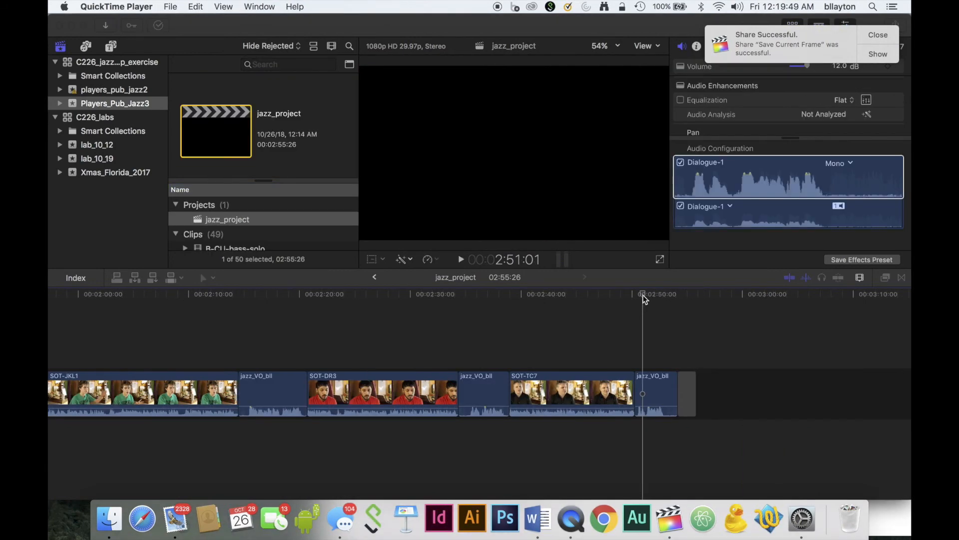
# Step: Play the voice-over to the pause at 2:53:06, find "jkl3" in the browser, insert SOT-JKL3 there and play the edit from 2:52:17
pyautogui.click(640, 294)
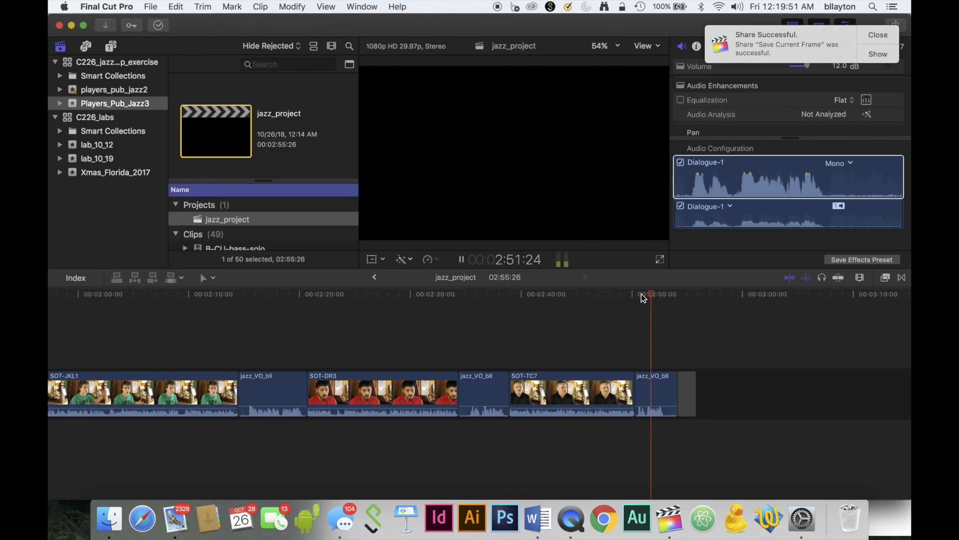
pyautogui.press('space')
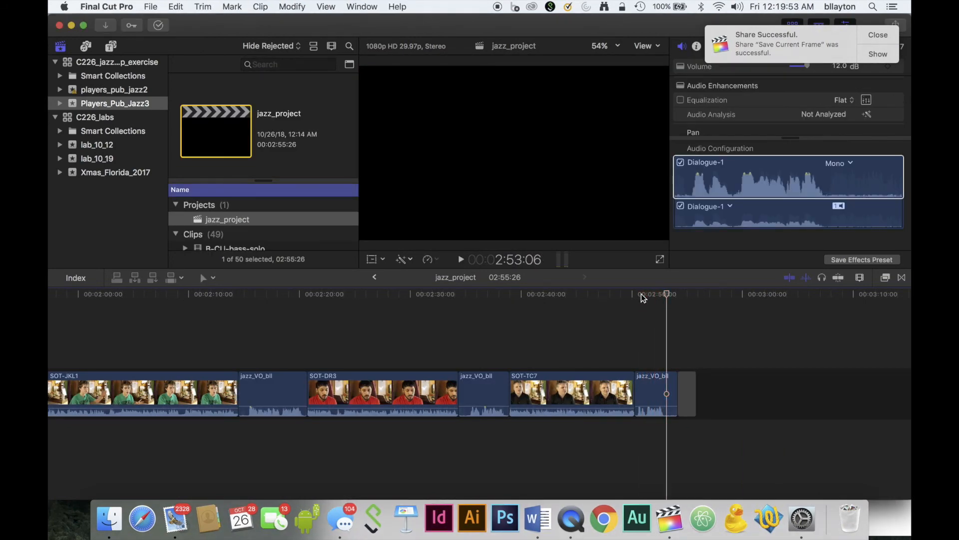
pyautogui.click(270, 65)
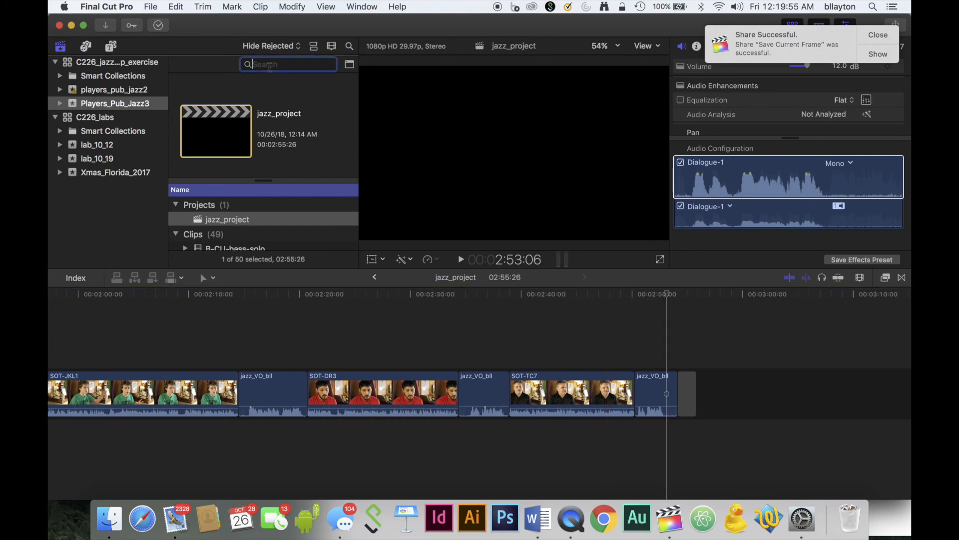
pyautogui.write('jkl3')
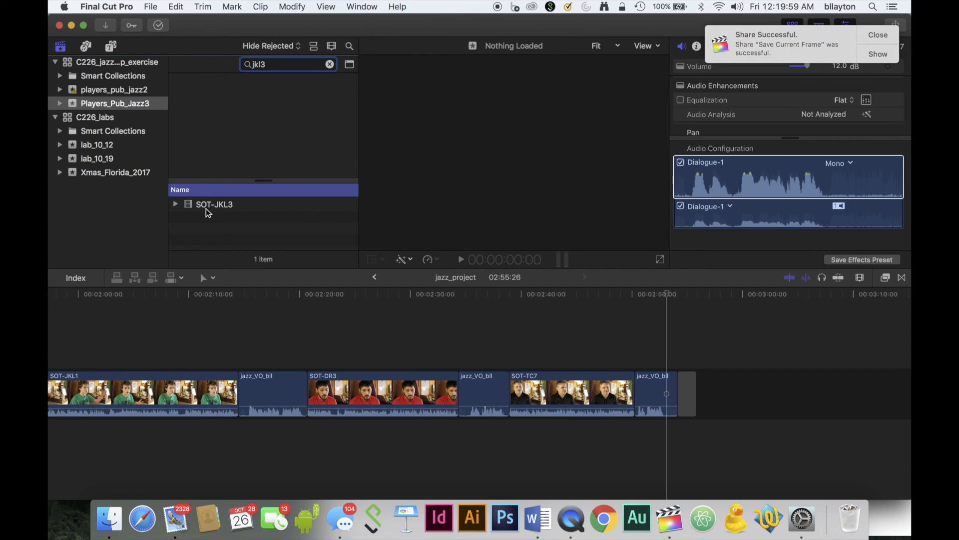
pyautogui.click(200, 208)
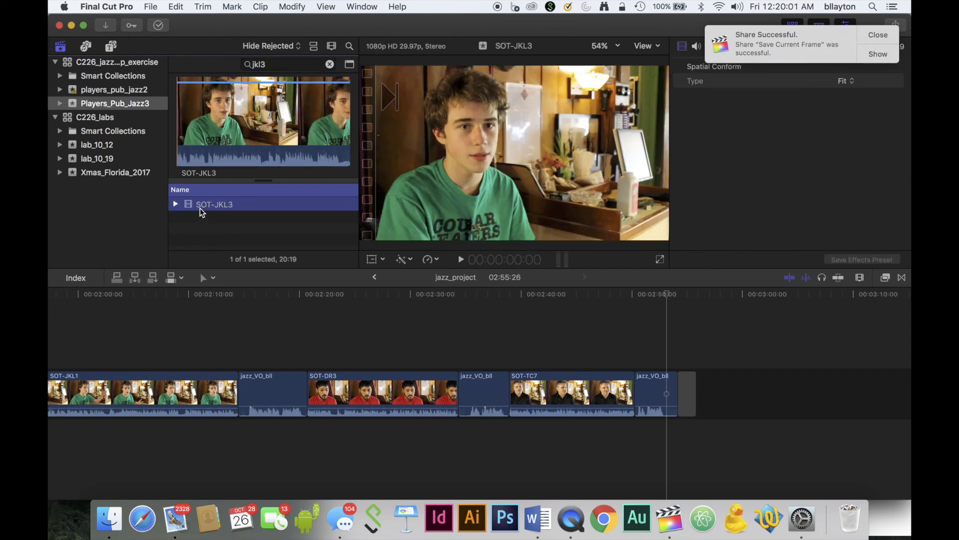
pyautogui.press('e')
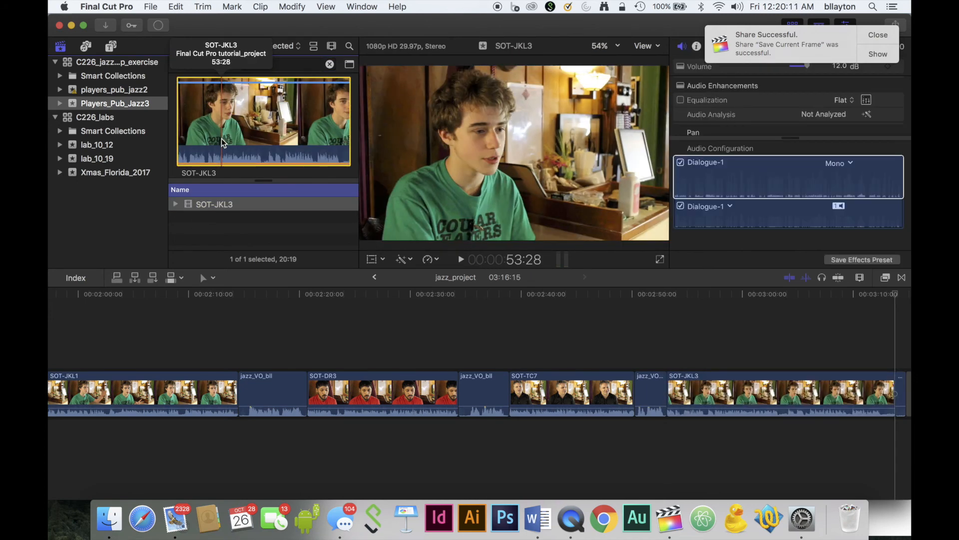
pyautogui.click(660, 305)
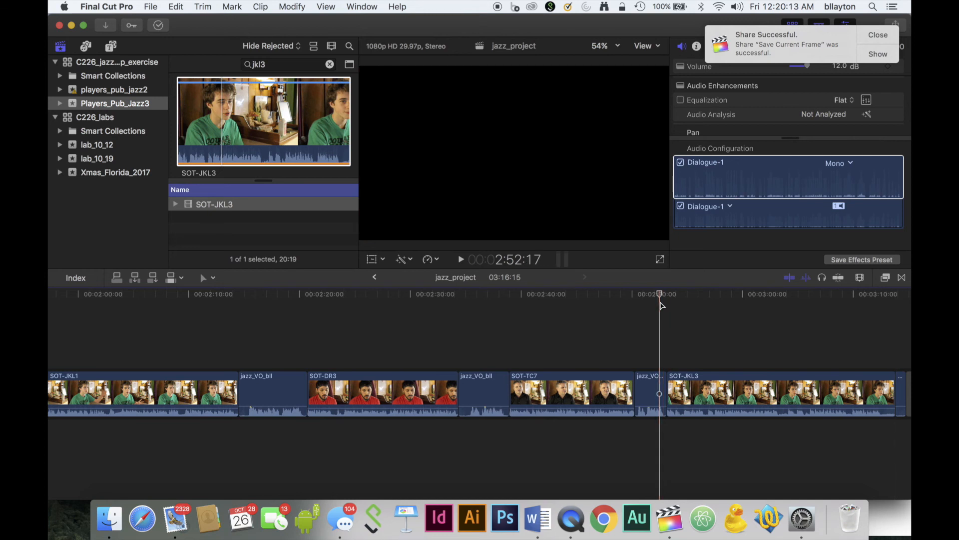
pyautogui.press('space')
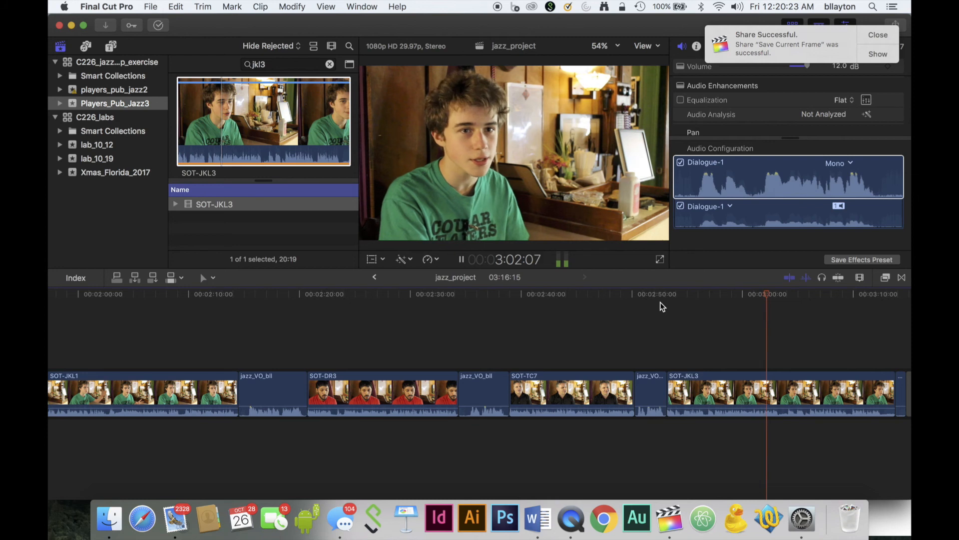
pyautogui.press('space')
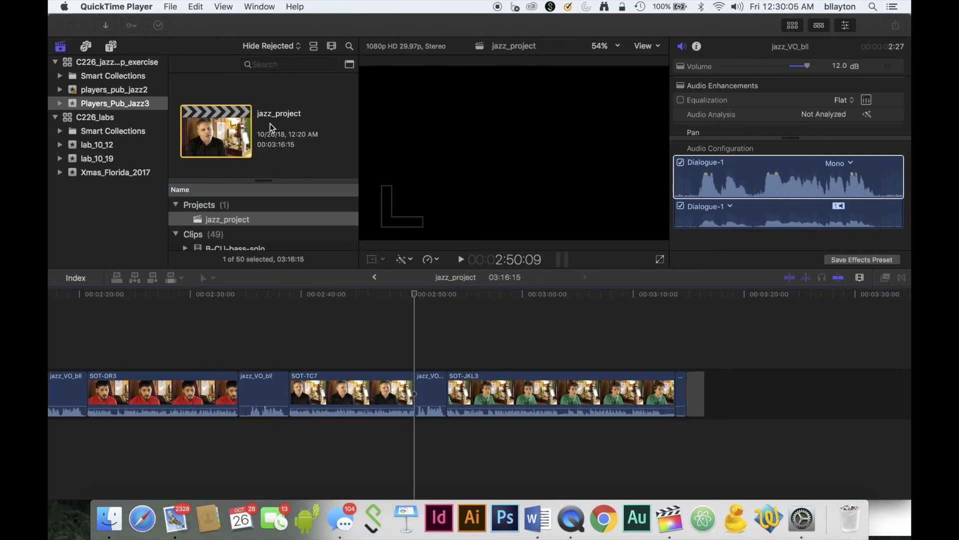
# Step: Search the browser for "supporting", connect B-TS-supporting above the voice-over at 2:50:09, lower its audio and play the section
pyautogui.click(261, 64)
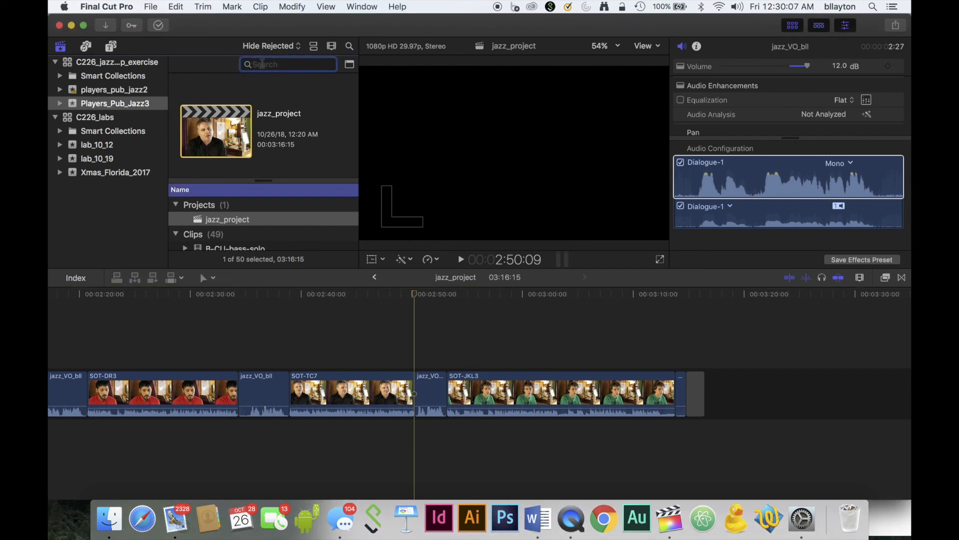
pyautogui.write('supporting')
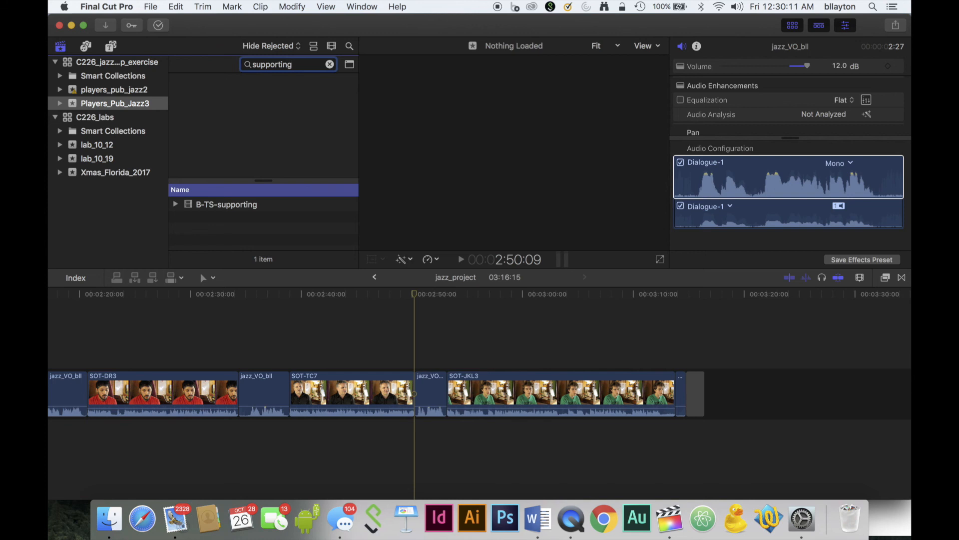
pyautogui.click(211, 205)
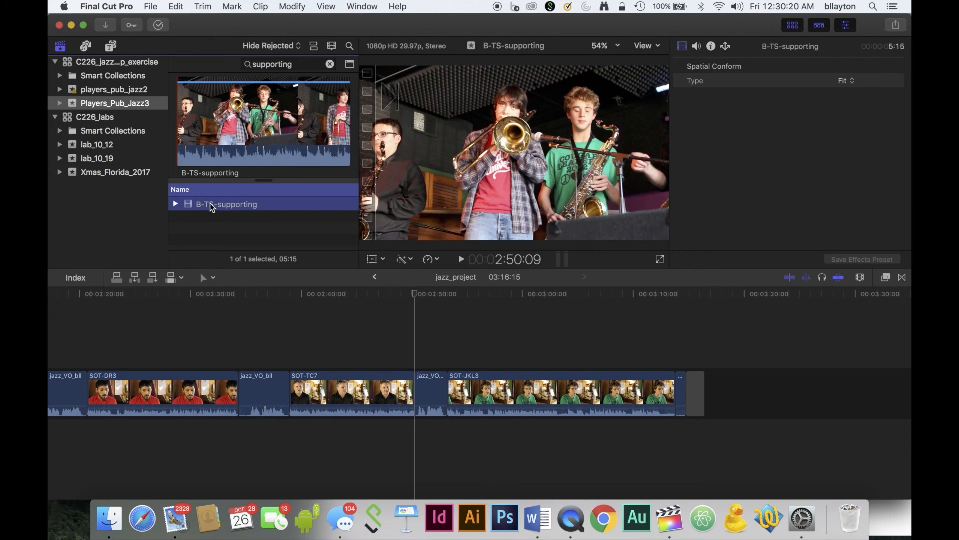
pyautogui.click(116, 276)
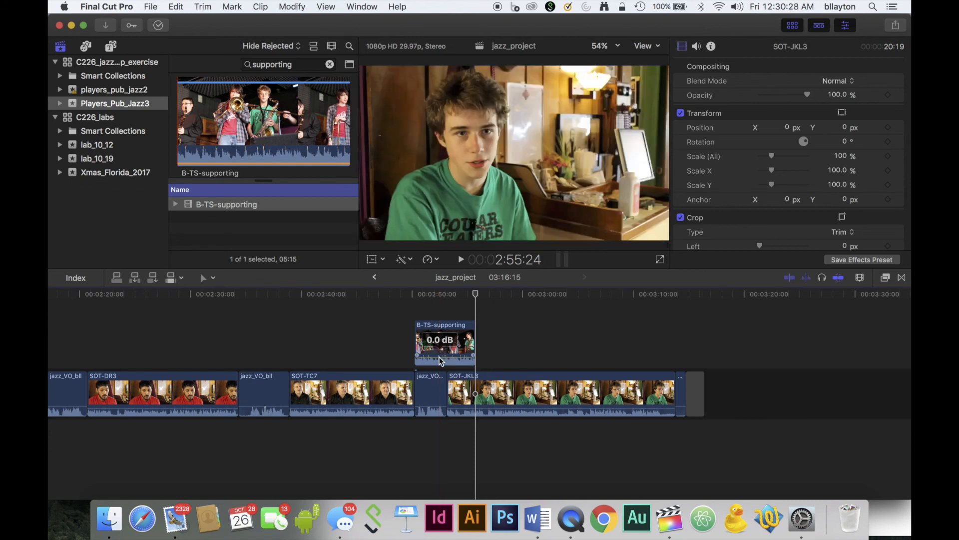
pyautogui.moveTo(439, 358); pyautogui.dragTo(439, 361)
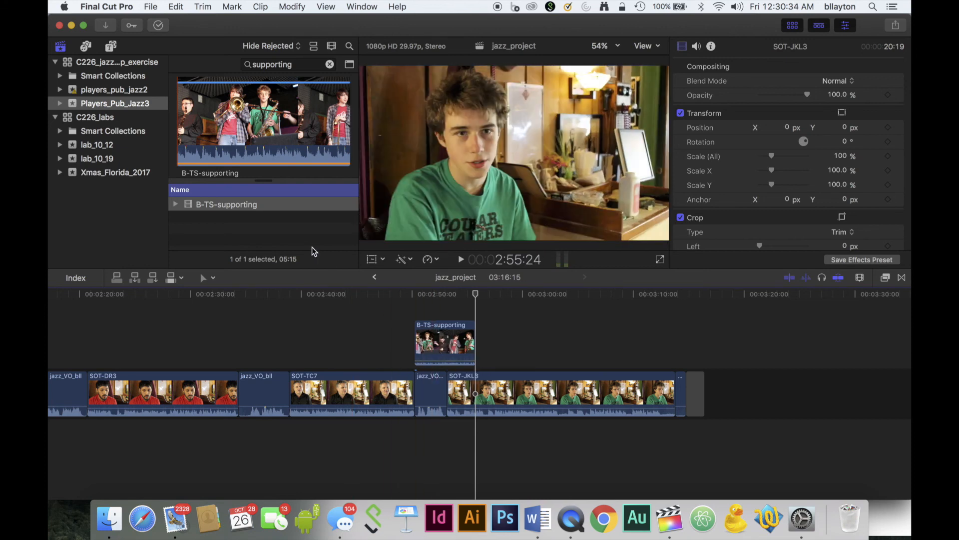
pyautogui.click(399, 294)
pyautogui.press('space')
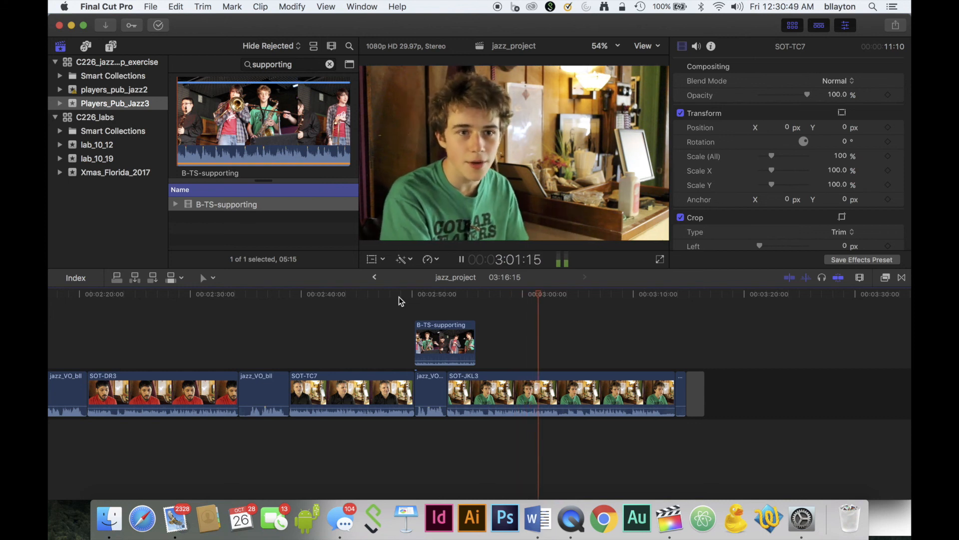
pyautogui.press('space')
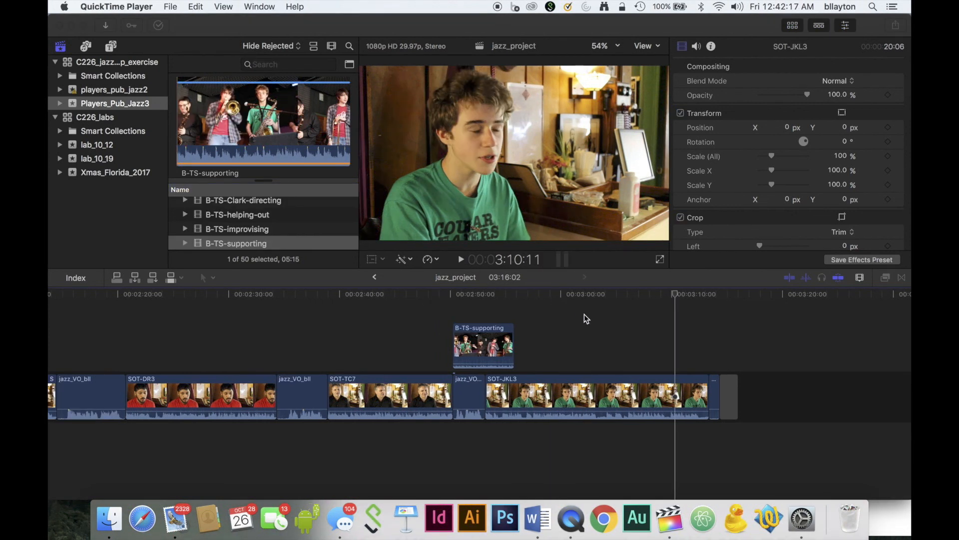
# Step: Search the browser for "ending", mark an 18:19 range of B-WS-ending and connect it below the end of SOT-JKL3
pyautogui.click(674, 295)
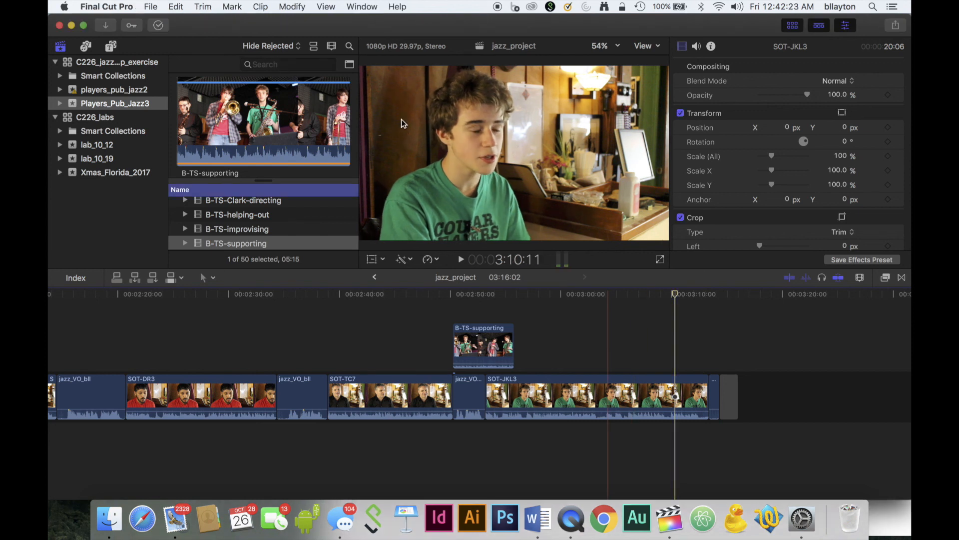
pyautogui.click(260, 65)
pyautogui.write('ending')
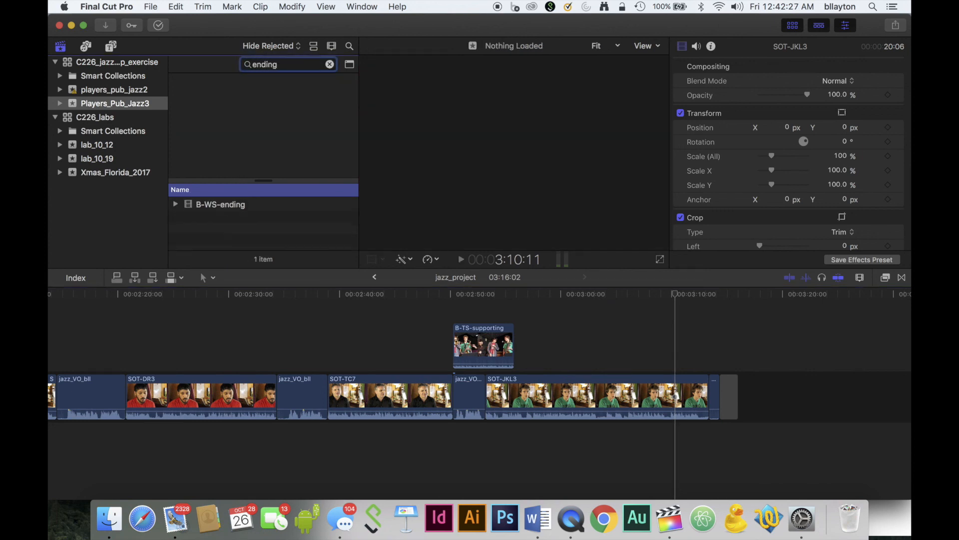
pyautogui.click(220, 205)
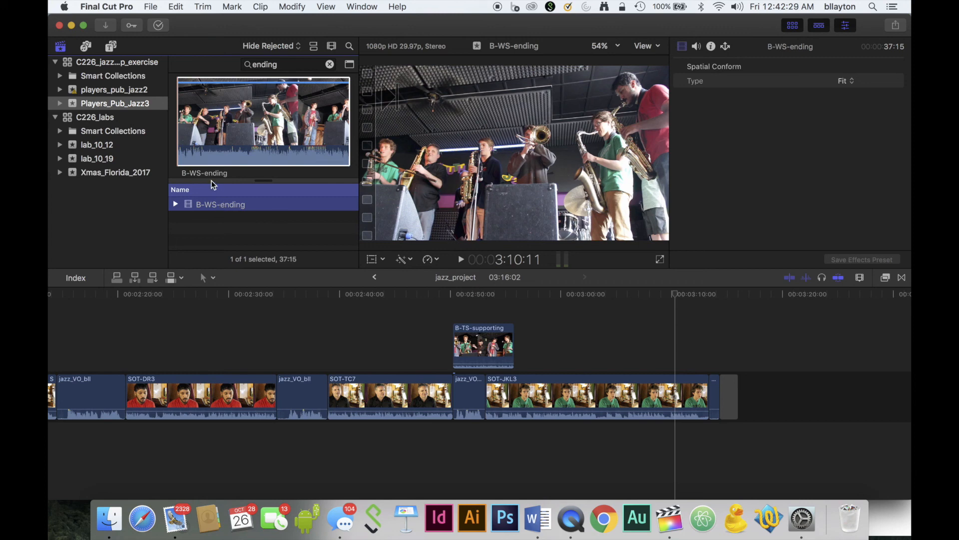
pyautogui.click(179, 128)
pyautogui.moveTo(178, 128); pyautogui.dragTo(200, 128)
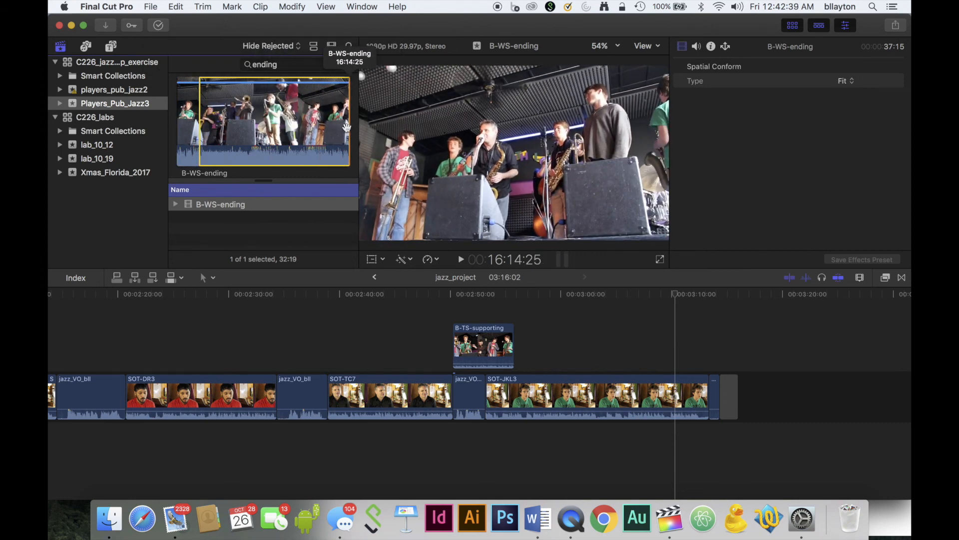
pyautogui.moveTo(346, 127); pyautogui.dragTo(693, 451)
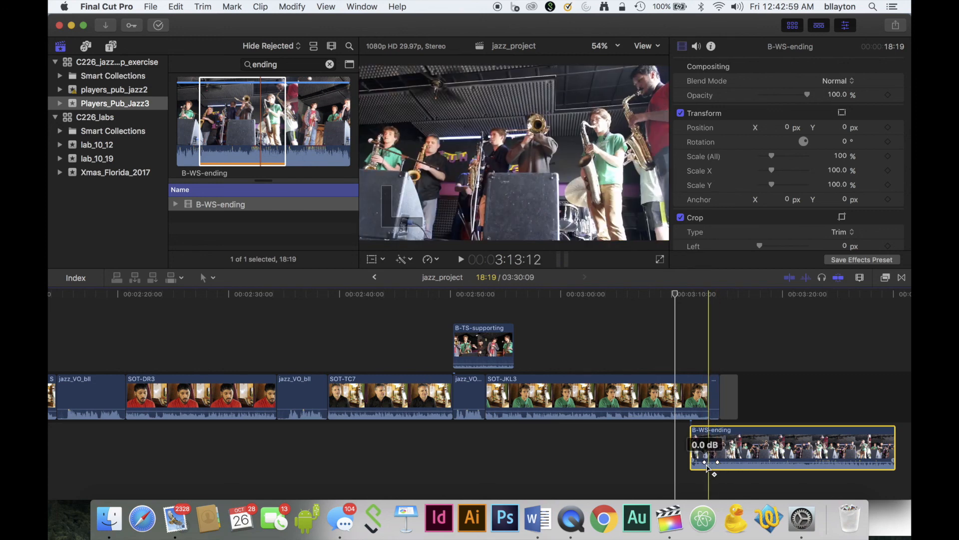
# Step: Lower the first audio keyframe near the start of B-WS-ending to fade its sound in, and play from 3:11:00
pyautogui.moveTo(704, 462); pyautogui.dragTo(704, 465)
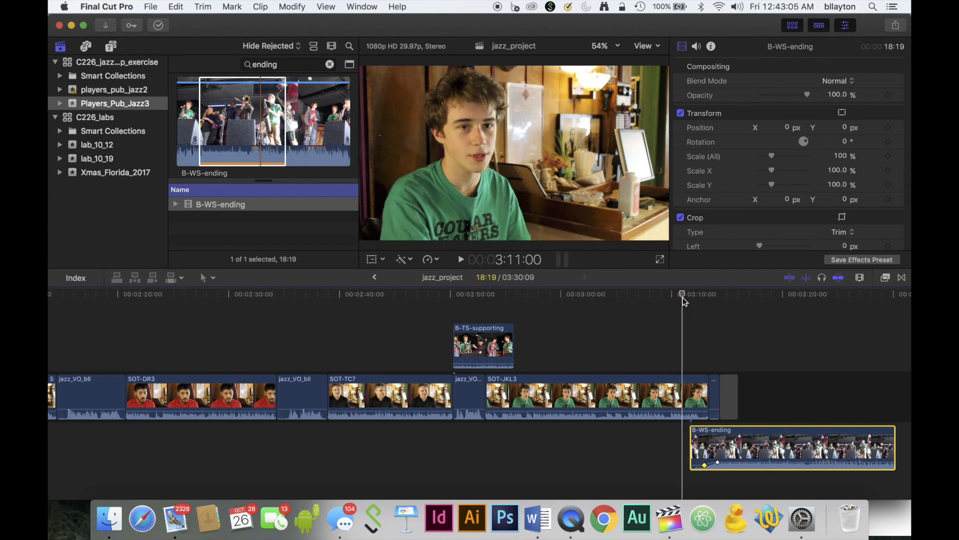
pyautogui.press('space')
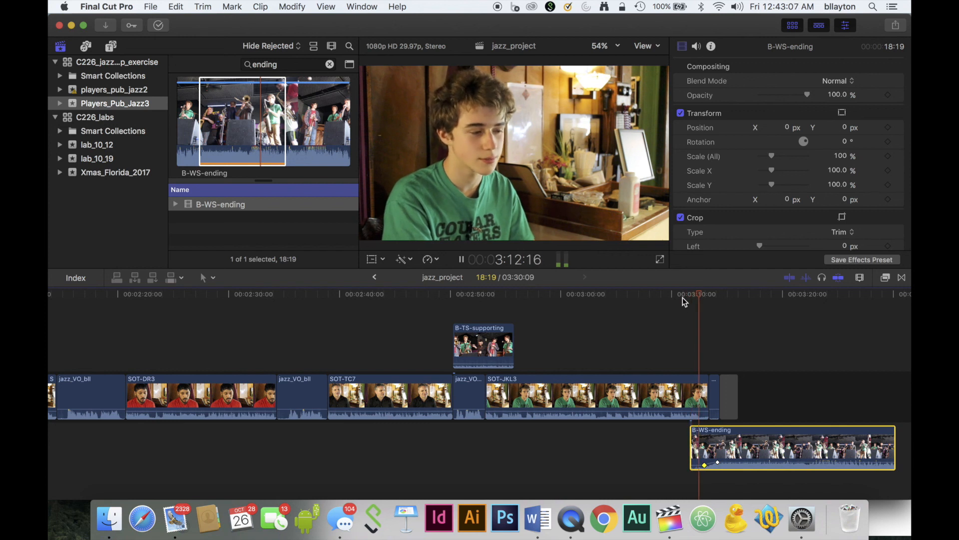